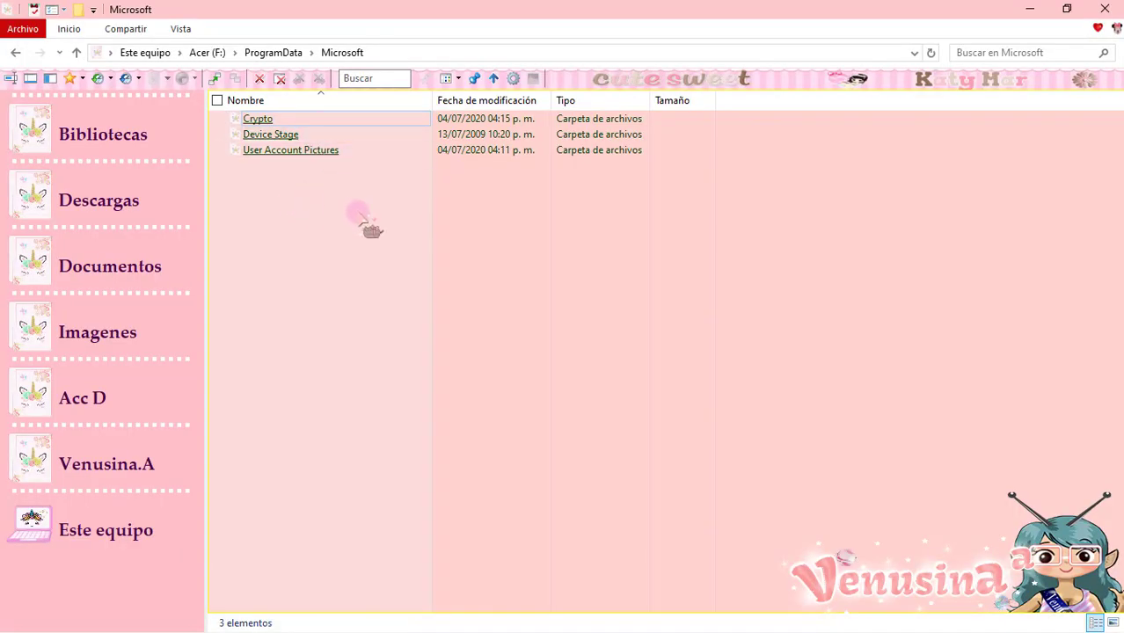
Step: Try to delete the Crypto folder in F:\ProgramData\Microsoft and dismiss the access dialog
{"action": "left_click", "coordinate": [223, 119]}
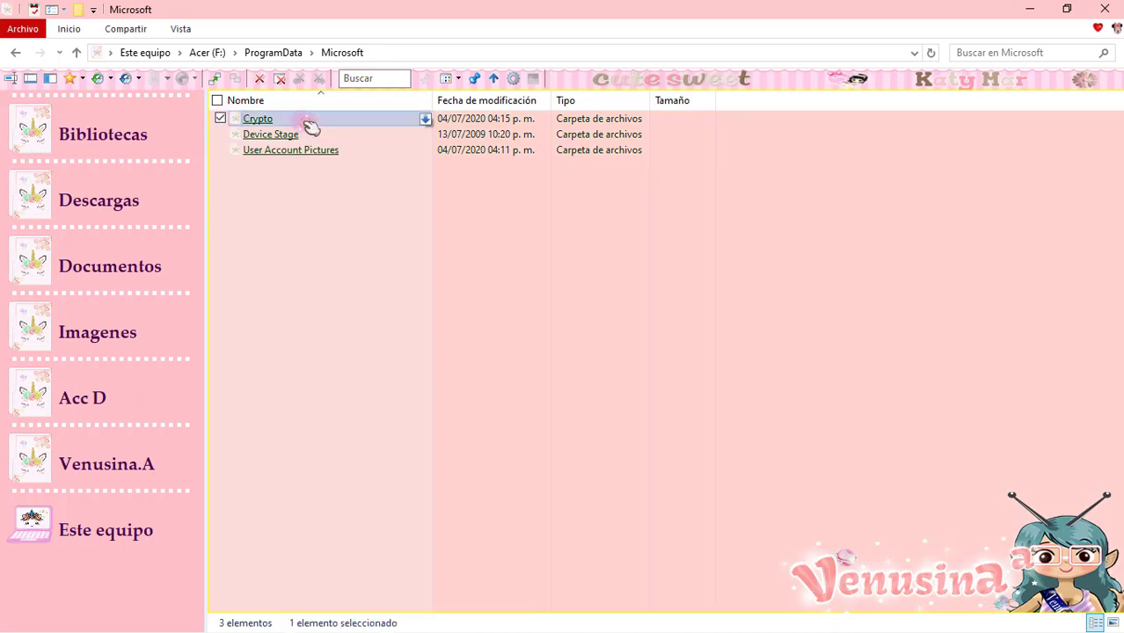
{"action": "right_click", "coordinate": [348, 275]}
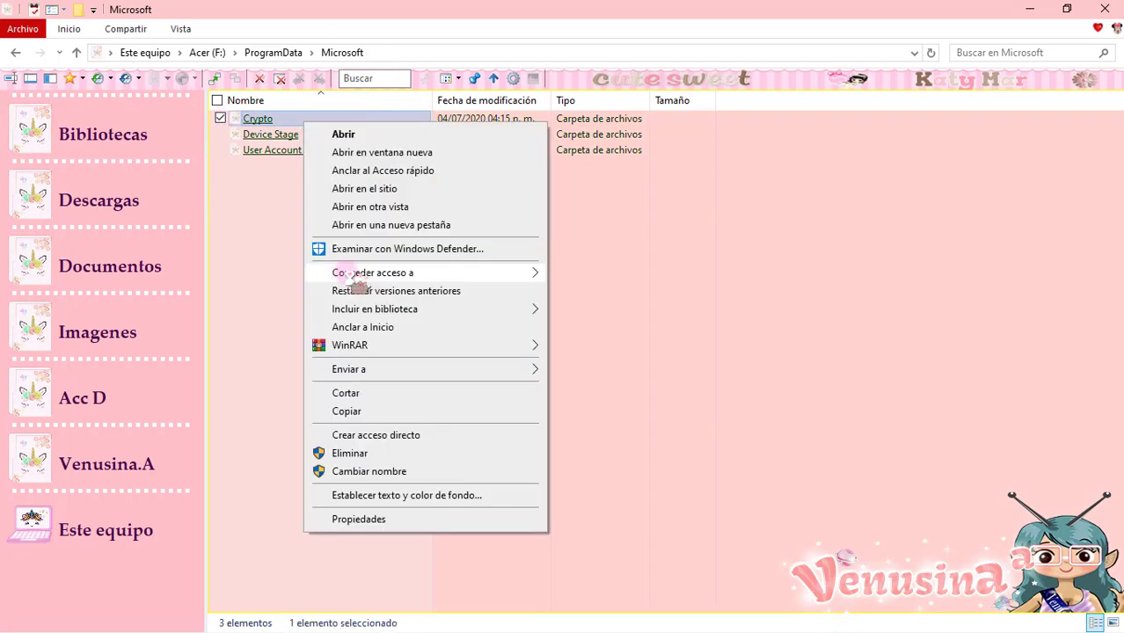
{"action": "left_click", "coordinate": [356, 454]}
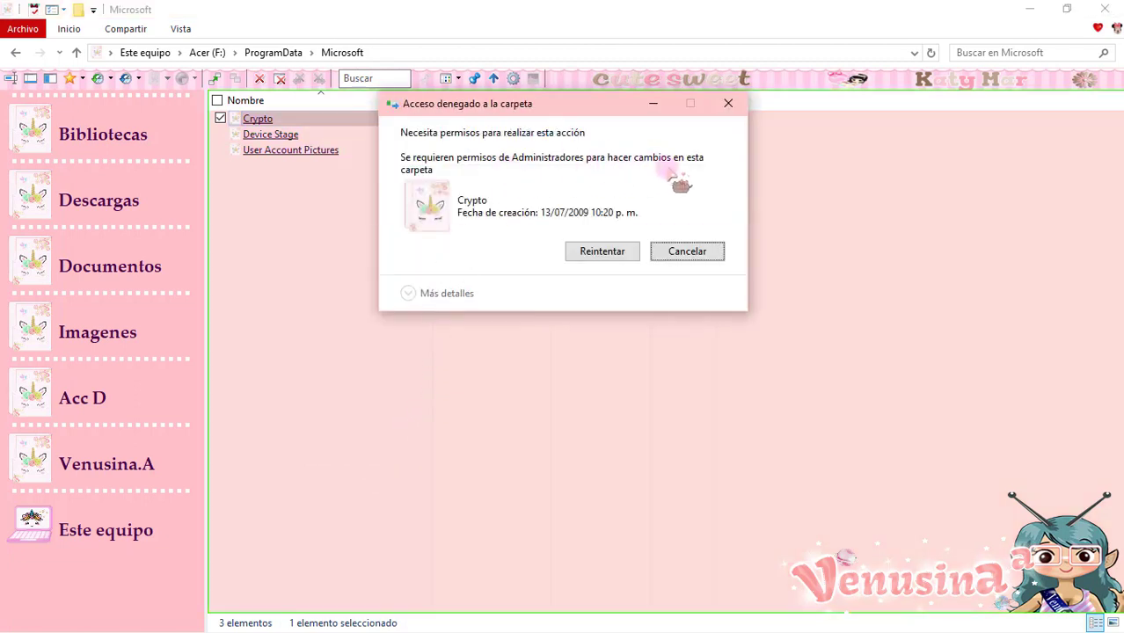
{"action": "left_click", "coordinate": [628, 257]}
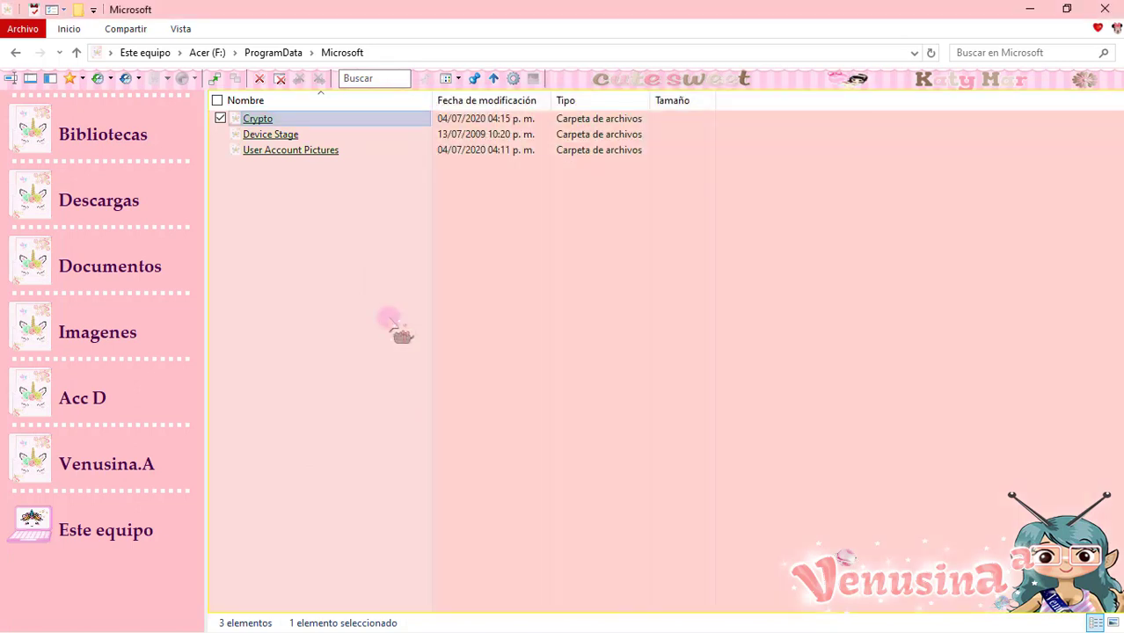
Step: Open the Crypto folder, try to delete its RSA subfolder and dismiss the access dialog
{"action": "double_click", "coordinate": [357, 124]}
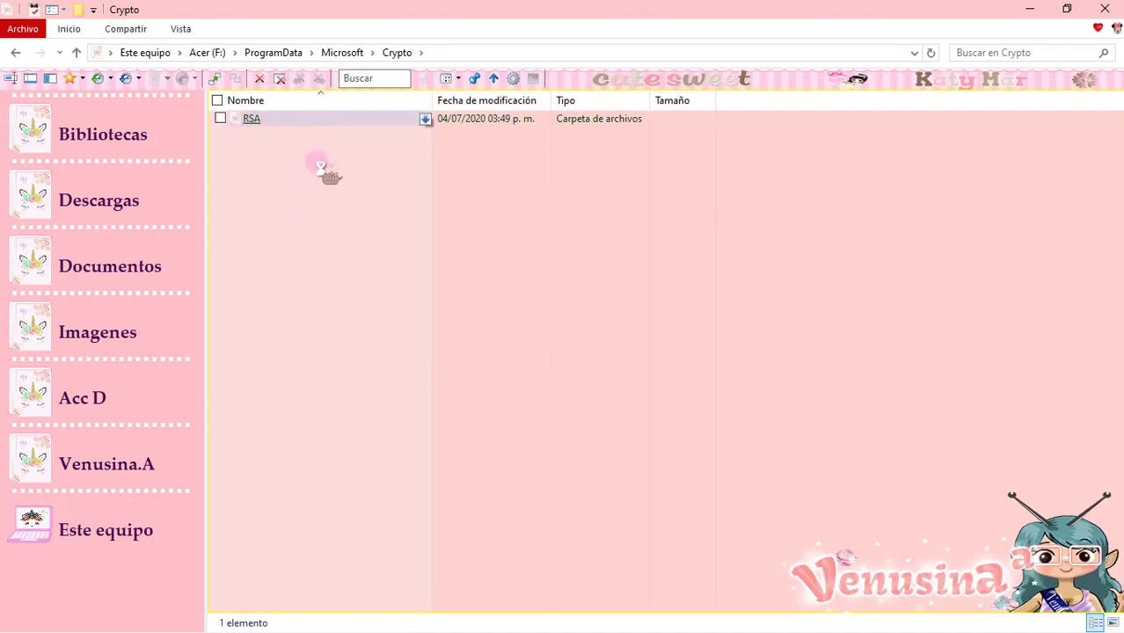
{"action": "right_click", "coordinate": [290, 116]}
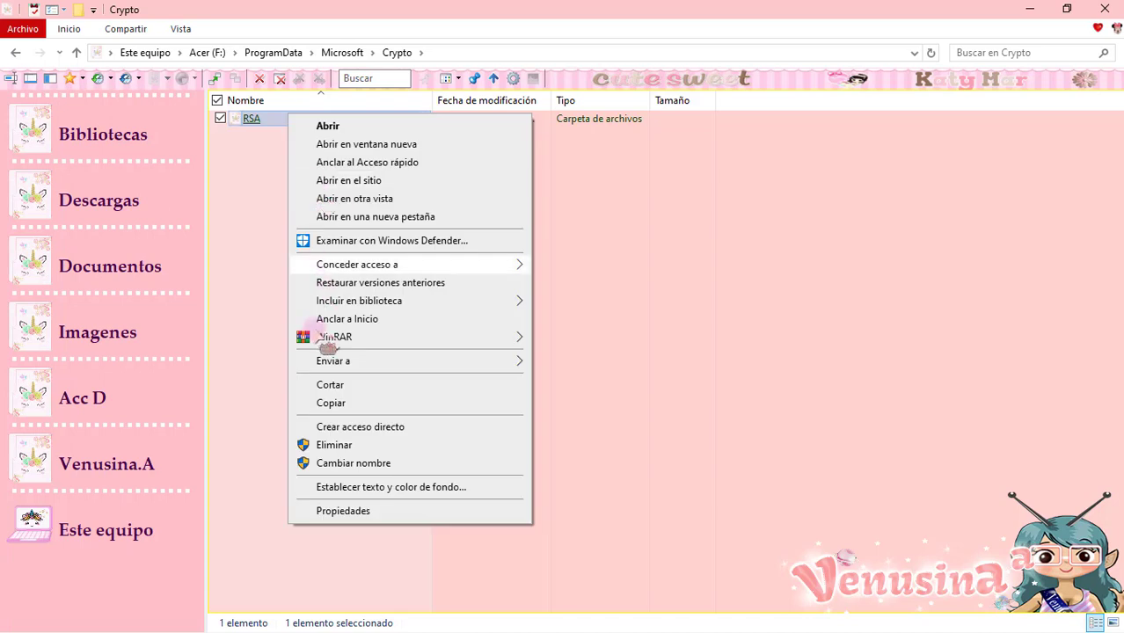
{"action": "left_click", "coordinate": [334, 445]}
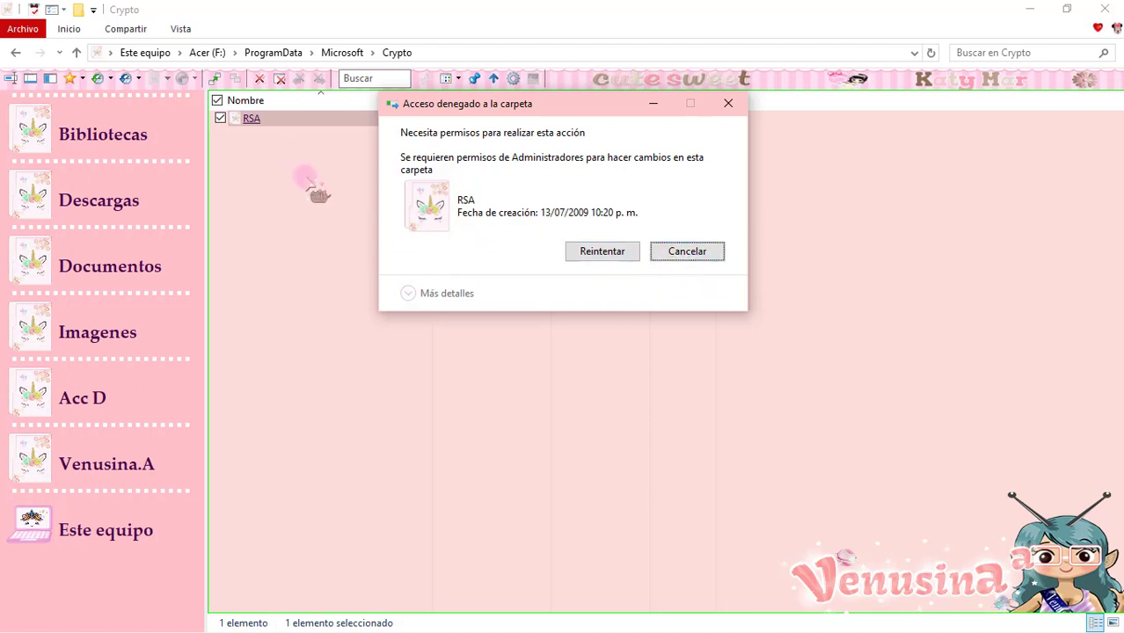
{"action": "left_click", "coordinate": [603, 255]}
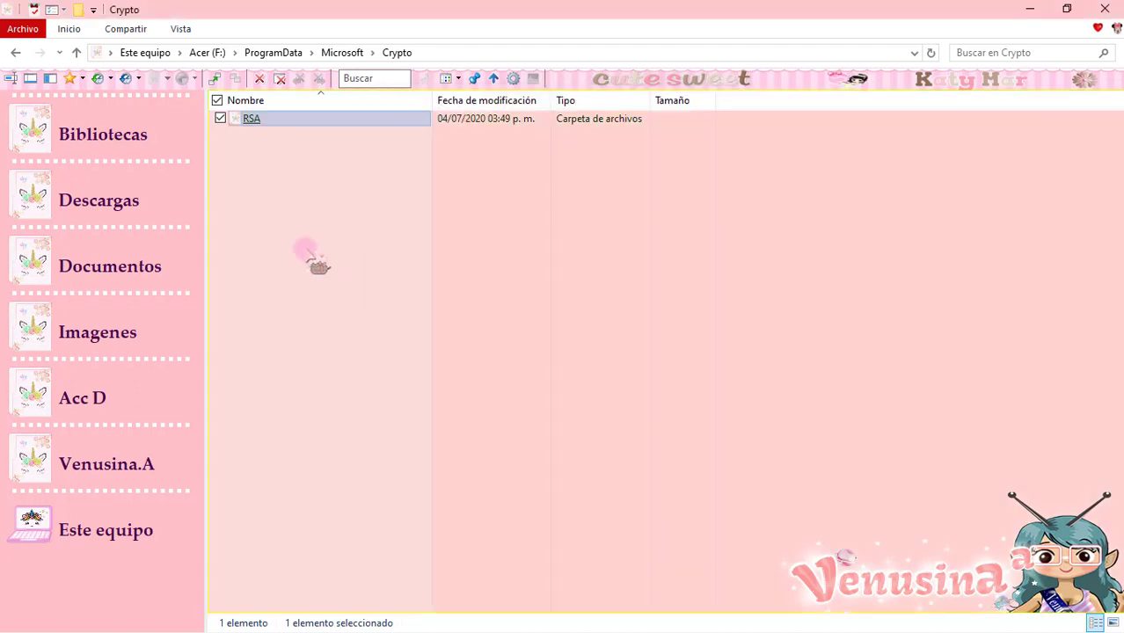
Step: Open the RSA folder, try to delete its MachineKeys subfolder and cancel at the permission dialog
{"action": "double_click", "coordinate": [321, 121]}
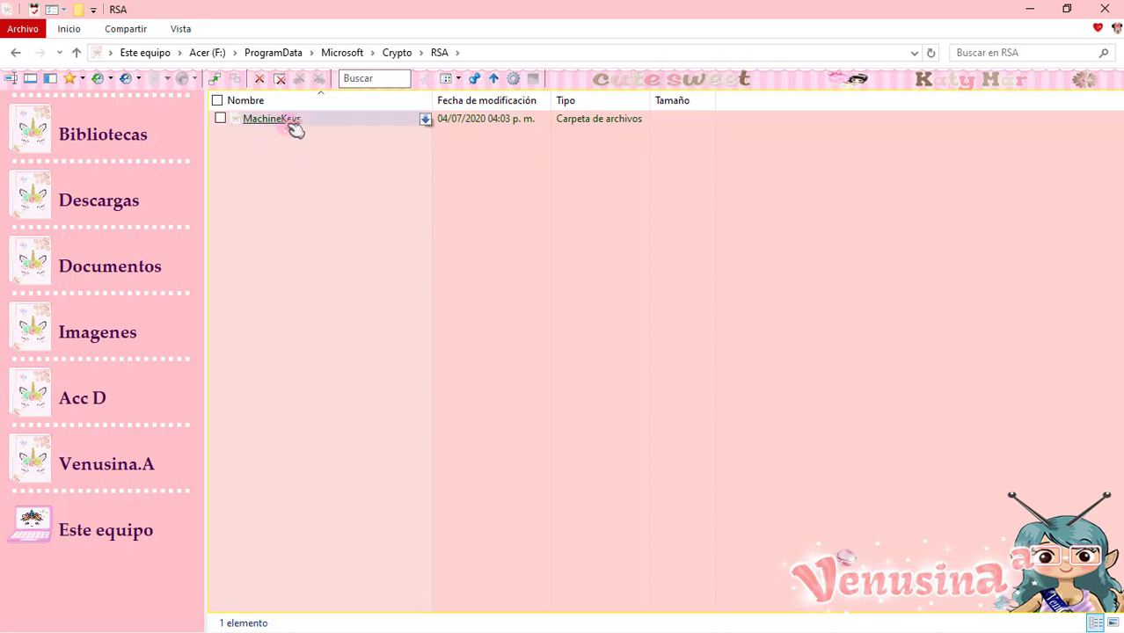
{"action": "left_click", "coordinate": [299, 122]}
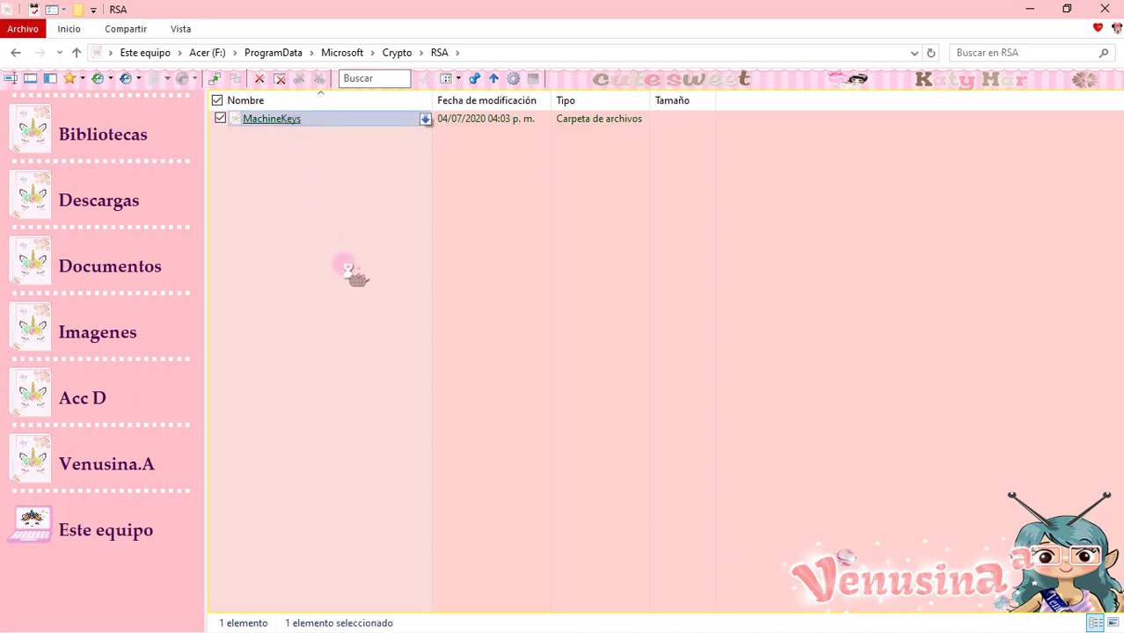
{"action": "right_click", "coordinate": [293, 121]}
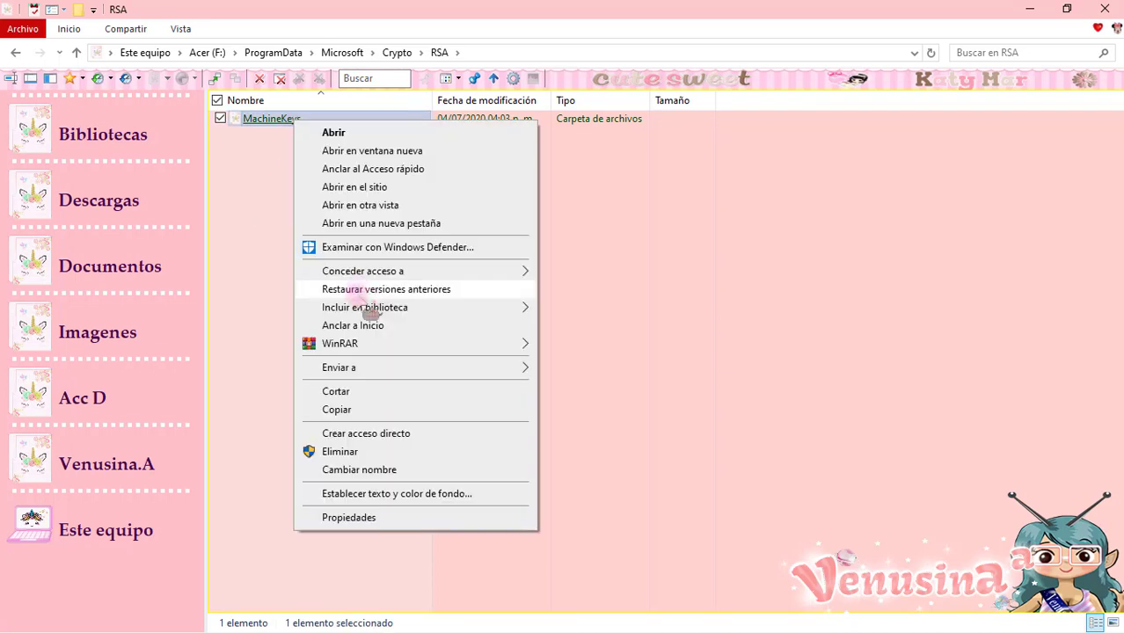
{"action": "left_click", "coordinate": [374, 453]}
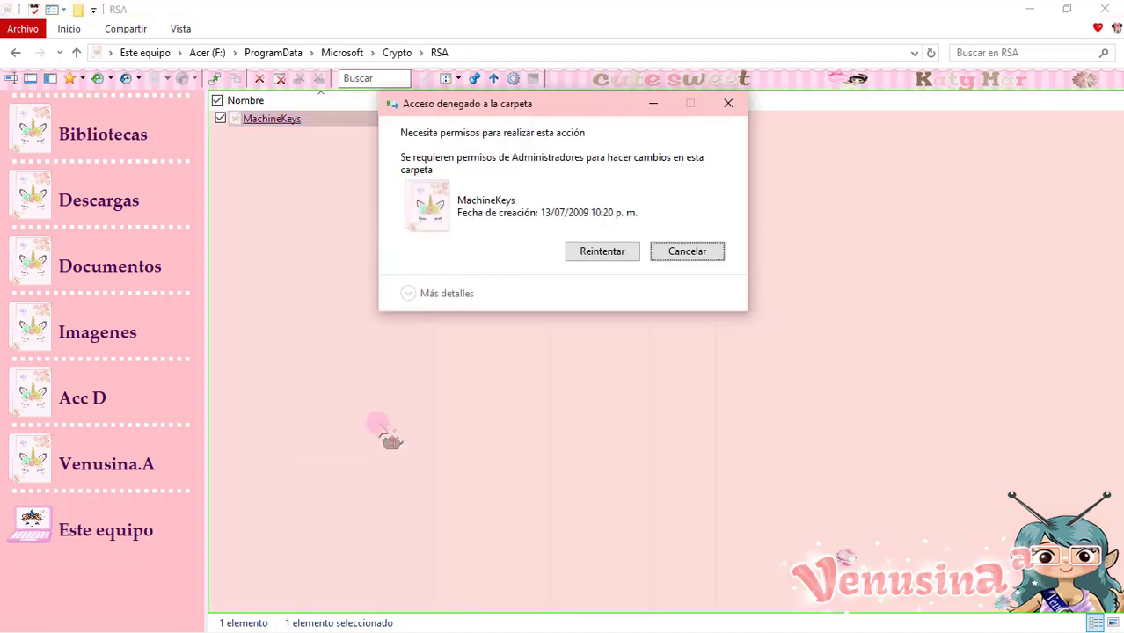
{"action": "left_click", "coordinate": [688, 255]}
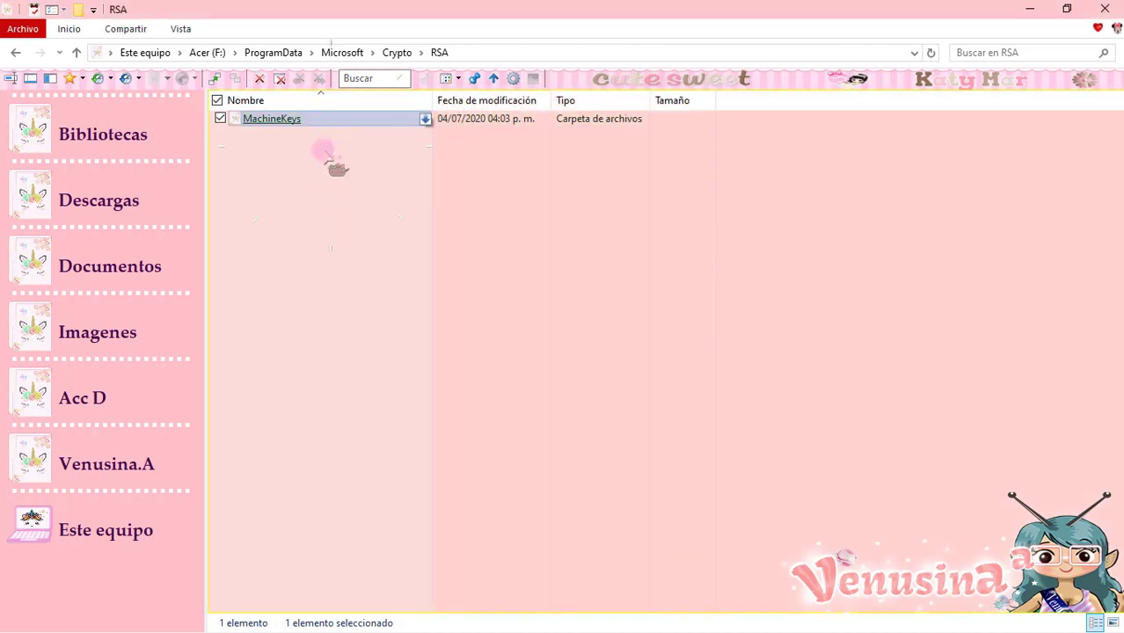
Step: Open the MachineKeys folder, try to delete the system file inside it and cancel at the permission dialog
{"action": "key", "text": "Return"}
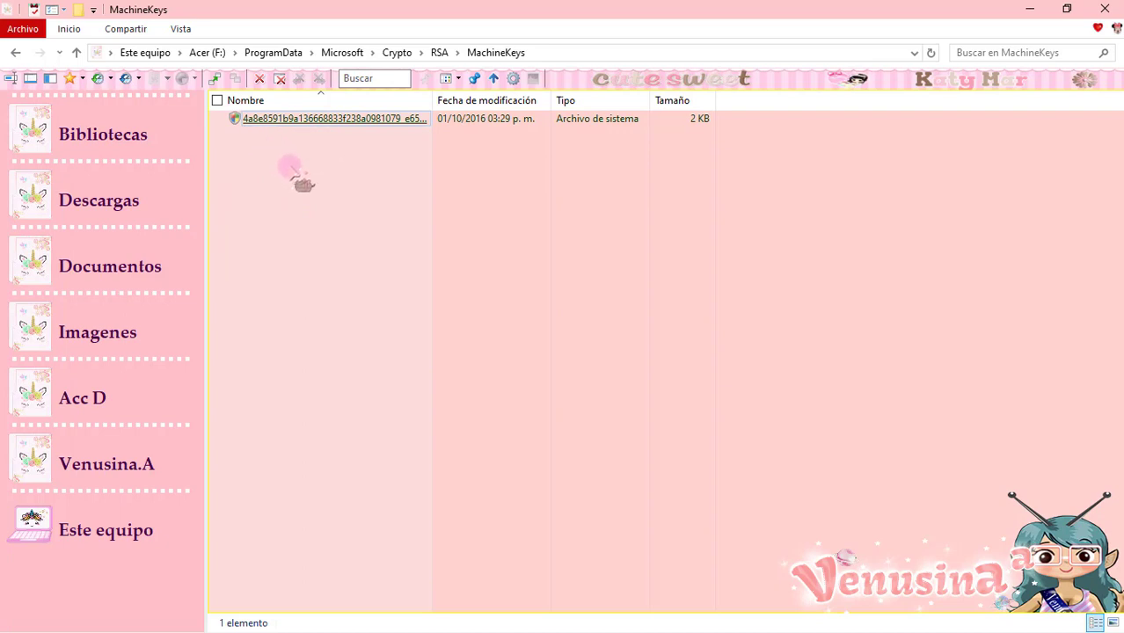
{"action": "left_click", "coordinate": [226, 121]}
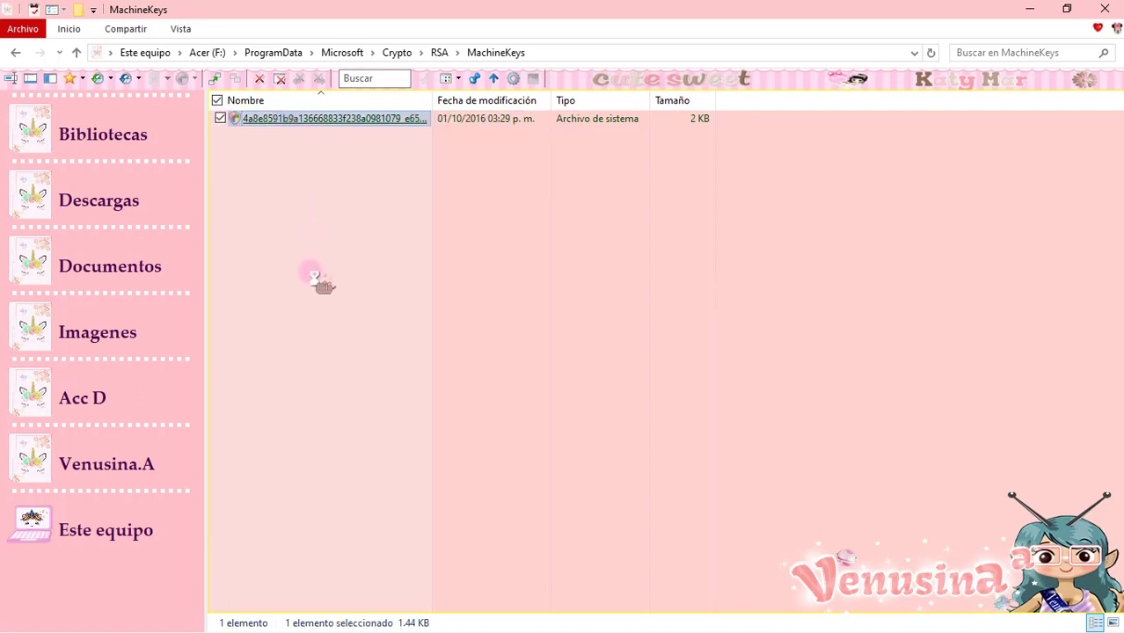
{"action": "key", "text": "shift+F10"}
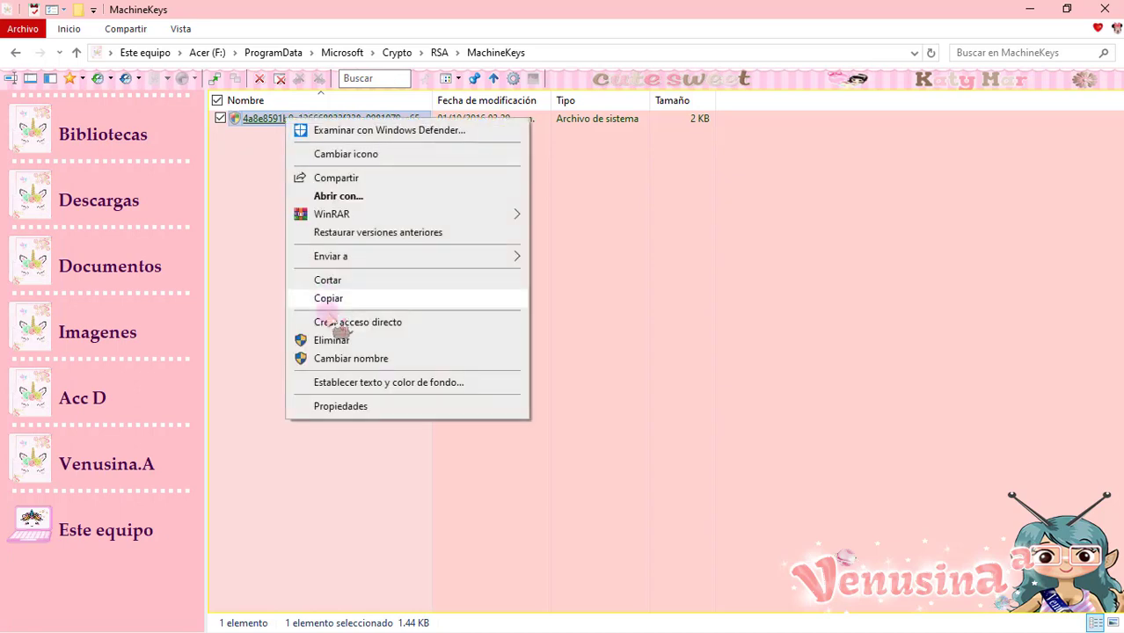
{"action": "left_click", "coordinate": [331, 343]}
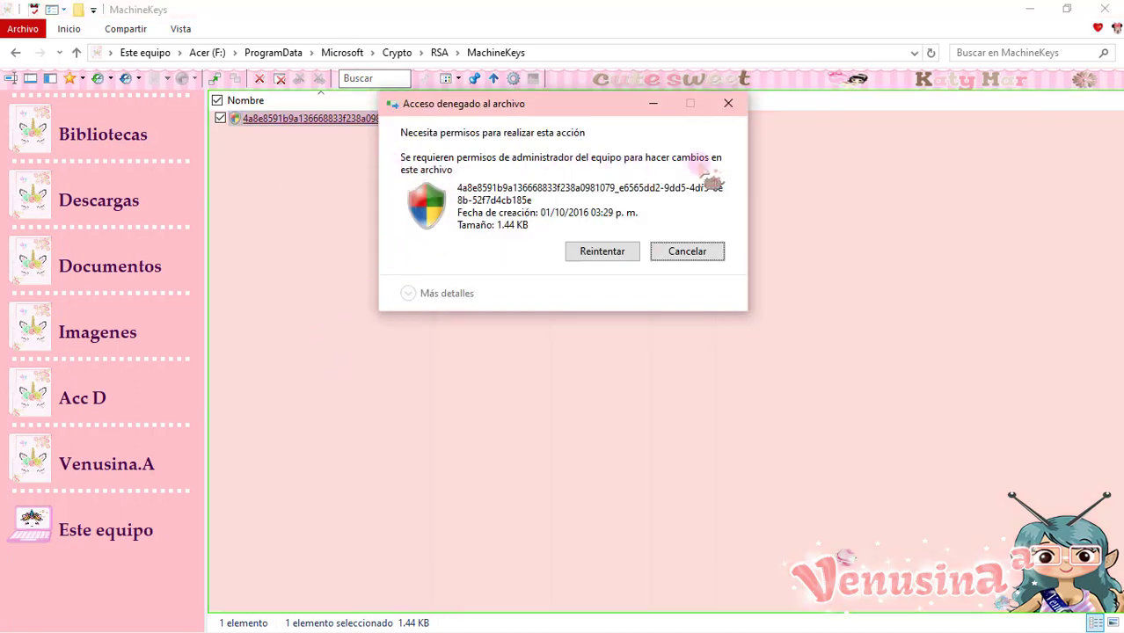
{"action": "left_click", "coordinate": [690, 255]}
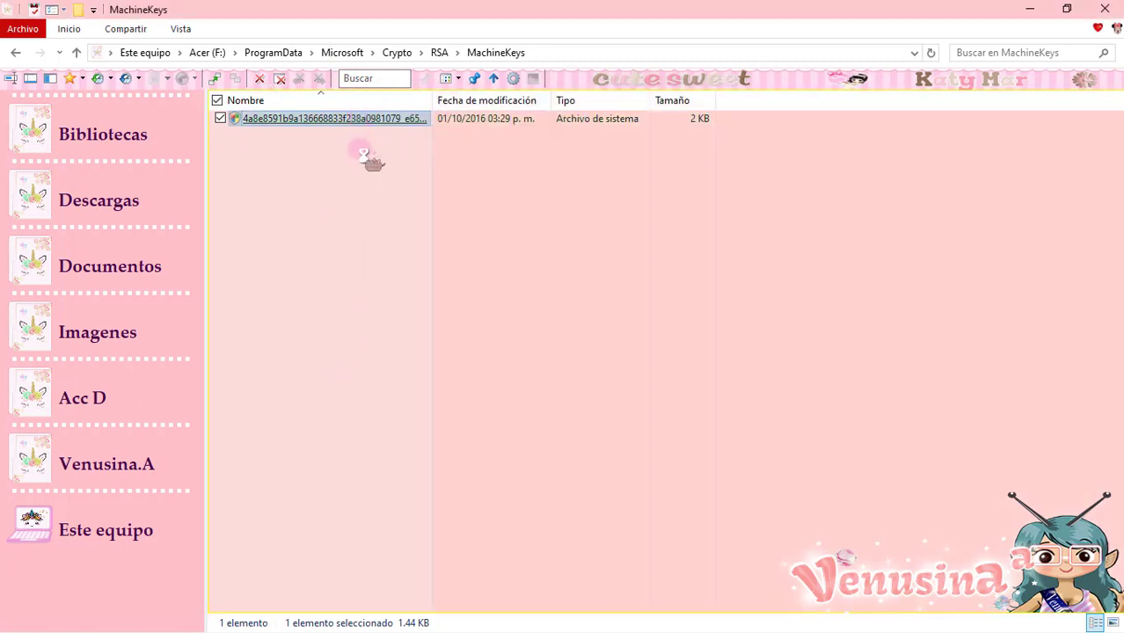
Step: Open the advanced security settings from the properties of the system file in MachineKeys
{"action": "right_click", "coordinate": [400, 413]}
{"action": "left_click", "coordinate": [403, 405]}
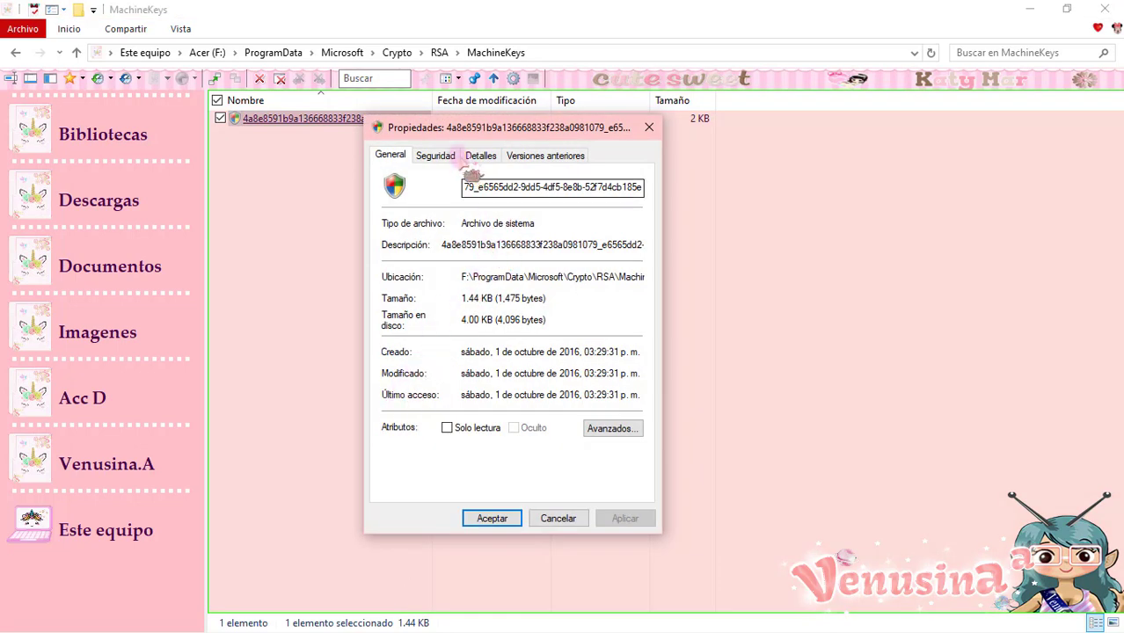
{"action": "left_click", "coordinate": [444, 156]}
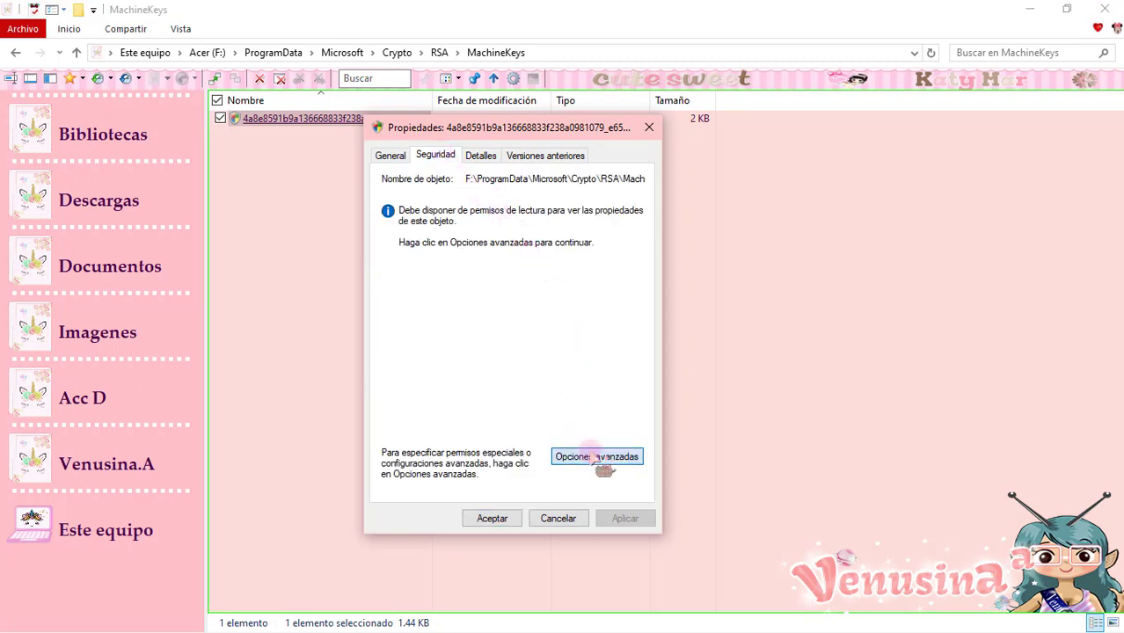
{"action": "left_click", "coordinate": [598, 458]}
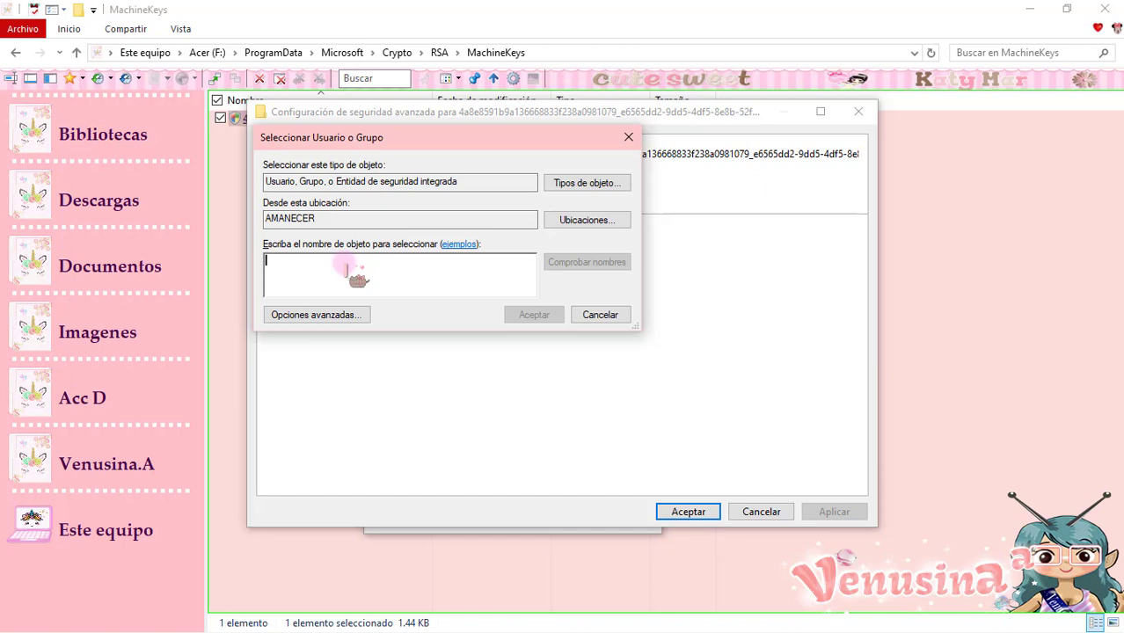
Step: Make your own user account the file's owner, verifying the account name, apply the change and close the file's security and properties dialogs
{"action": "right_click", "coordinate": [350, 264]}
{"action": "left_click", "coordinate": [383, 307]}
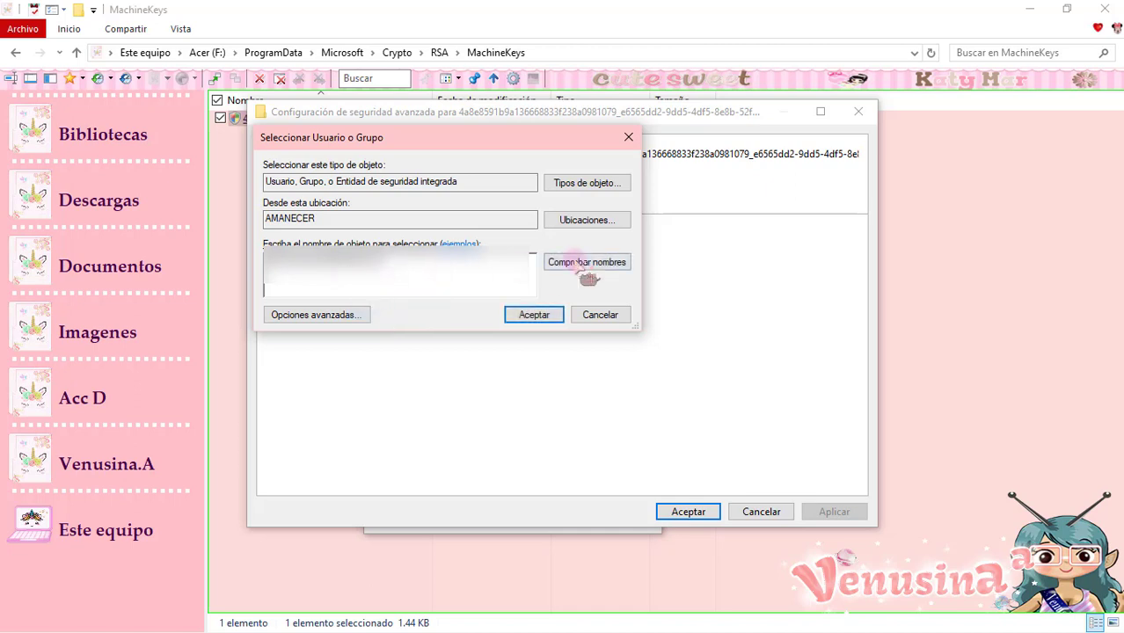
{"action": "left_click", "coordinate": [585, 264]}
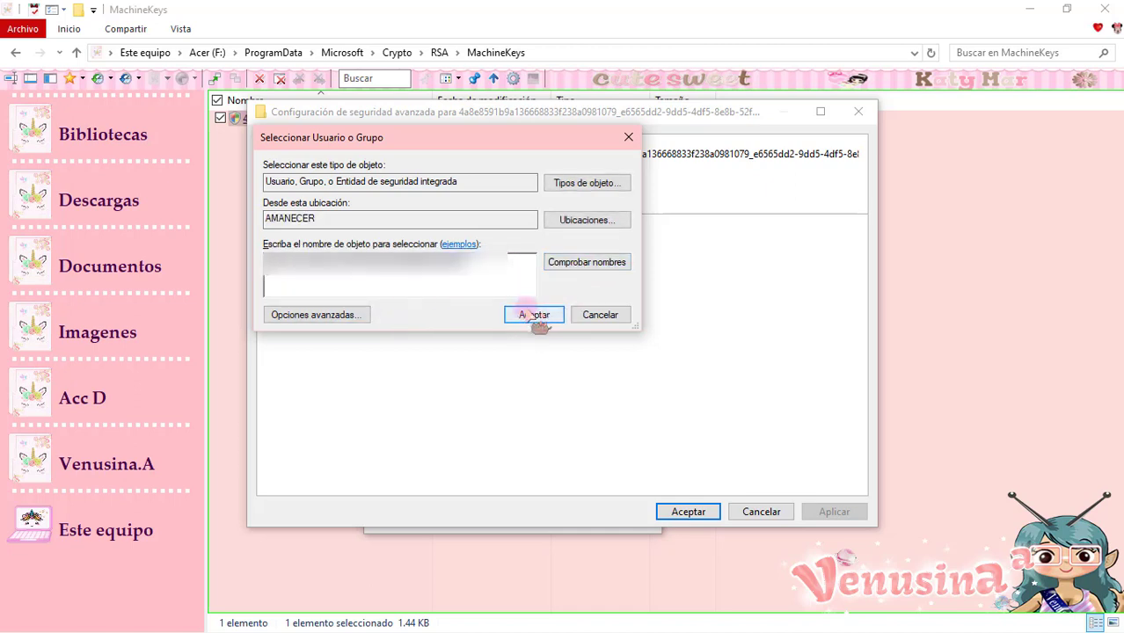
{"action": "left_click", "coordinate": [534, 316]}
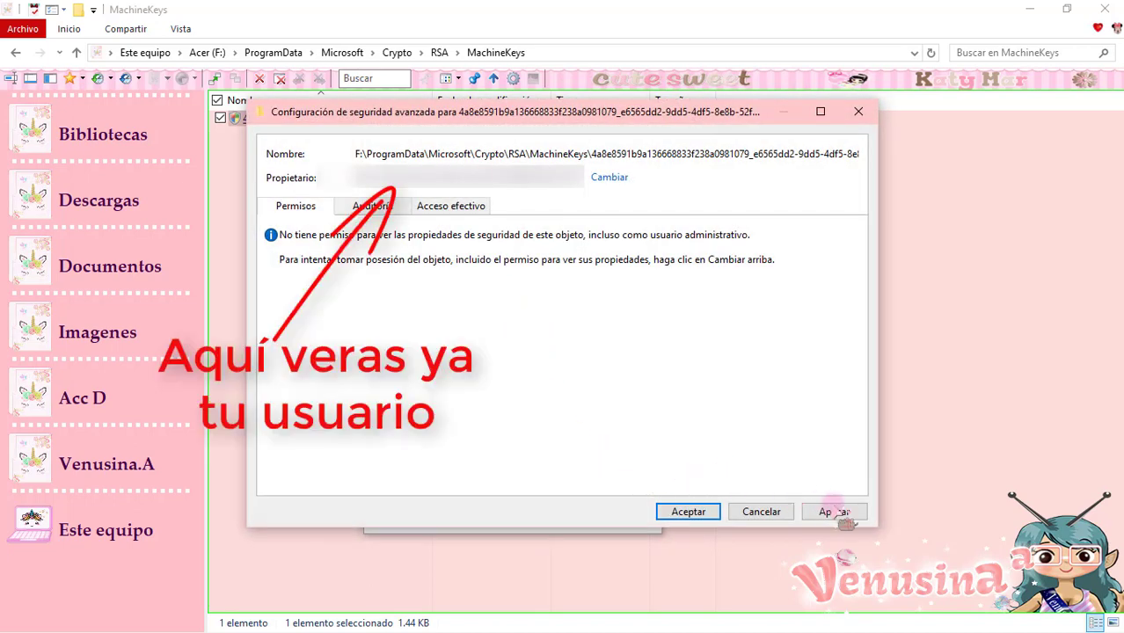
{"action": "left_click", "coordinate": [842, 513]}
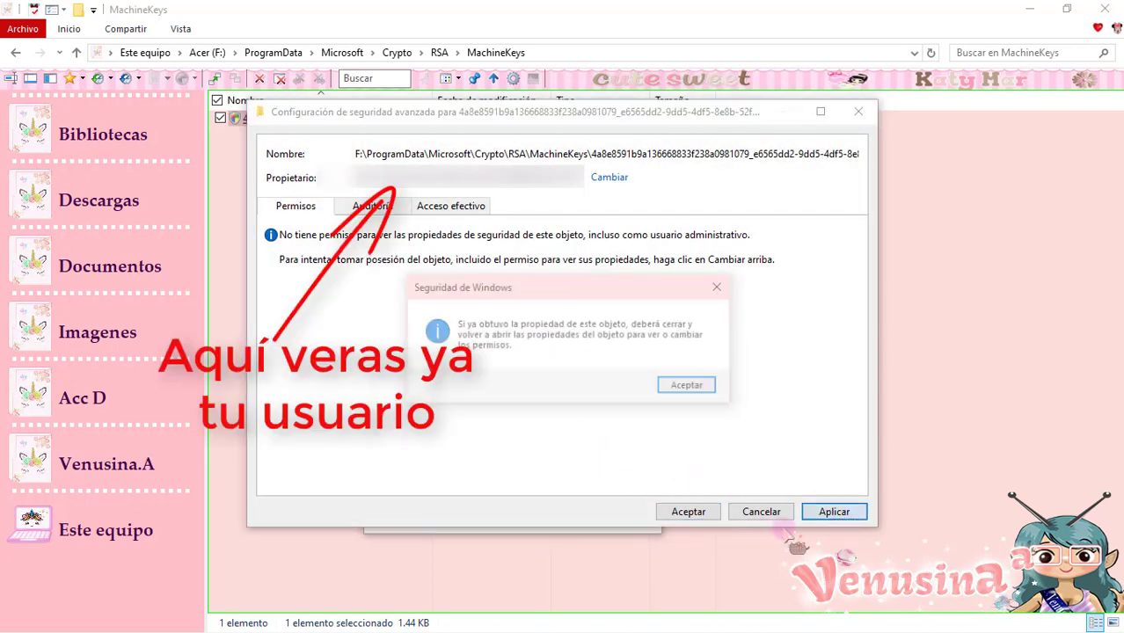
{"action": "left_click", "coordinate": [695, 391]}
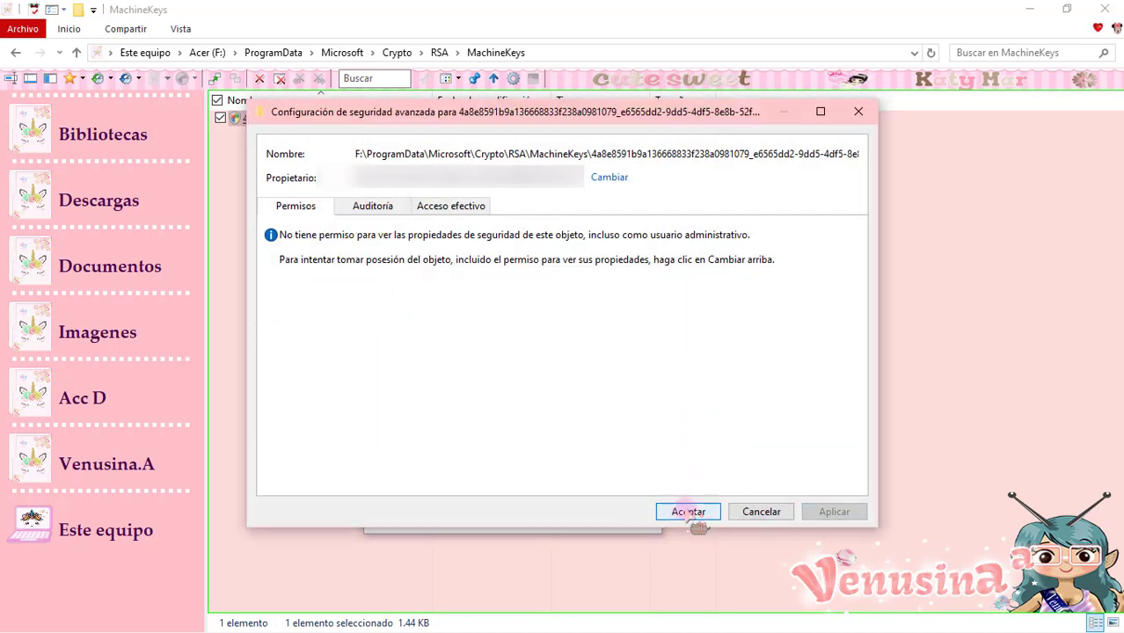
{"action": "left_click", "coordinate": [691, 514]}
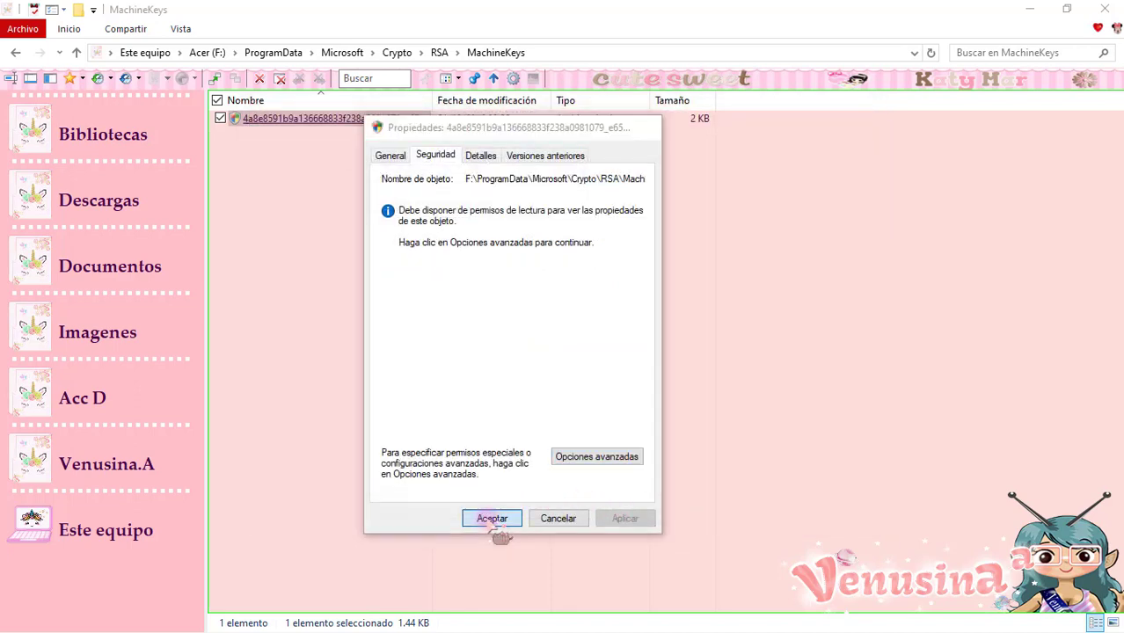
{"action": "left_click", "coordinate": [493, 520]}
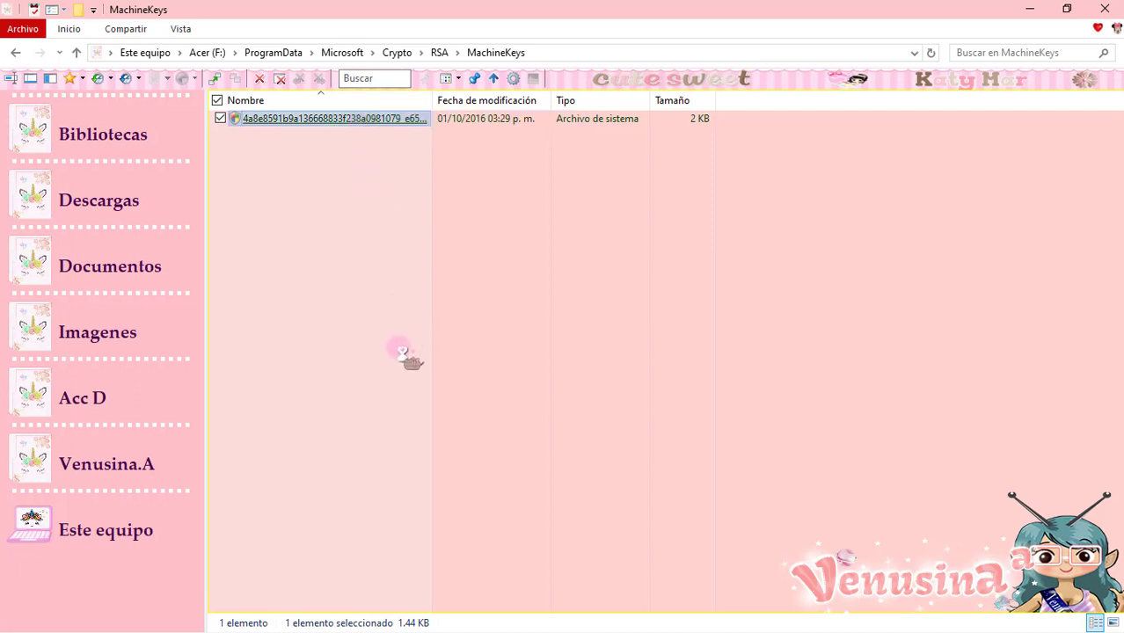
Step: Try again to delete the system file under the new ownership and cancel at the access dialog
{"action": "key", "text": "shift+F10"}
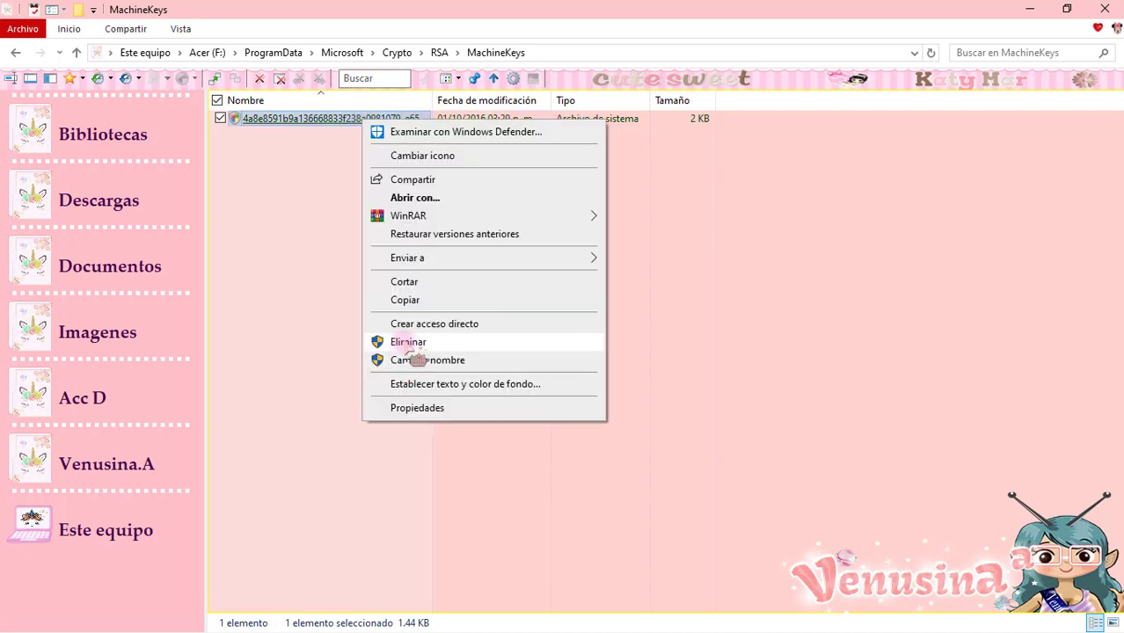
{"action": "left_click", "coordinate": [374, 342]}
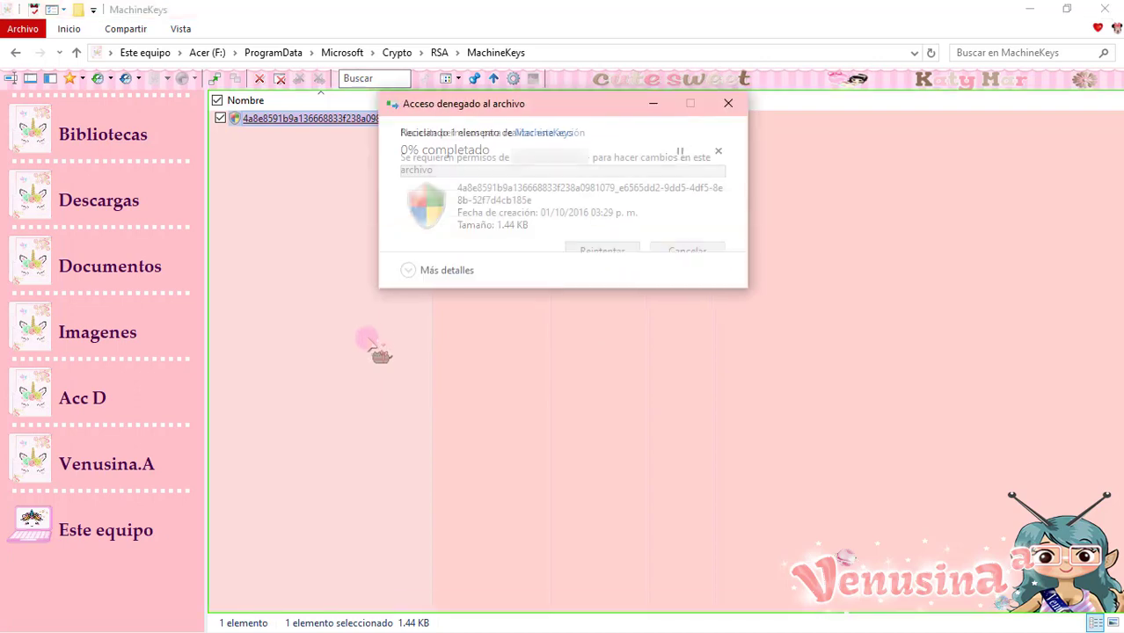
{"action": "left_click", "coordinate": [688, 252]}
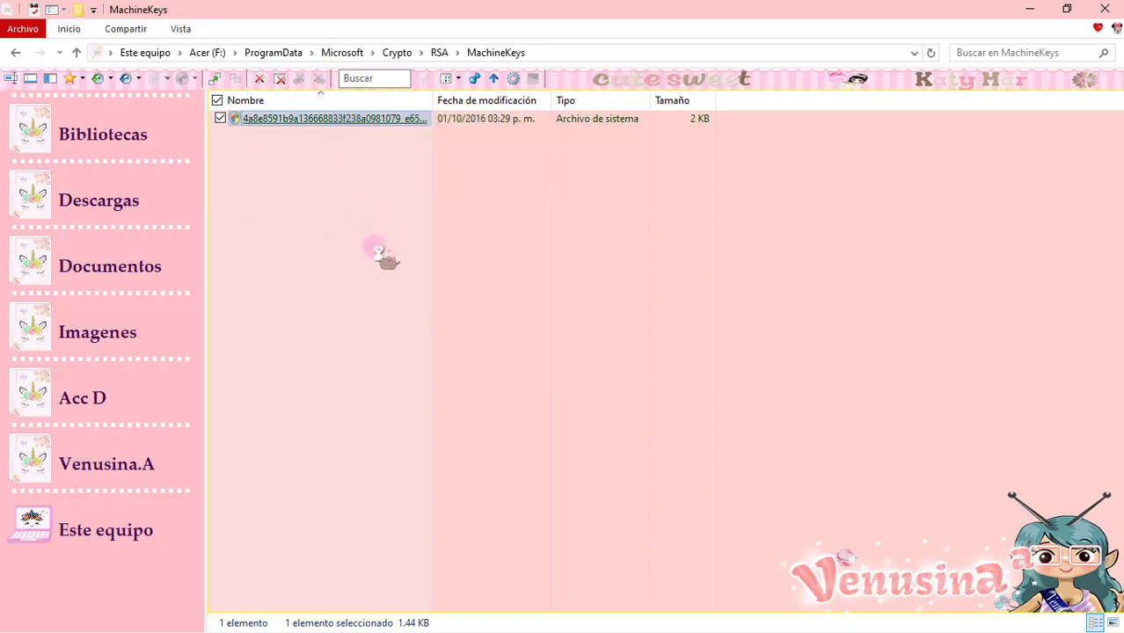
Step: Add your own user account to the permission list of the system file in MachineKeys through its security properties
{"action": "key", "text": "shift+F10"}
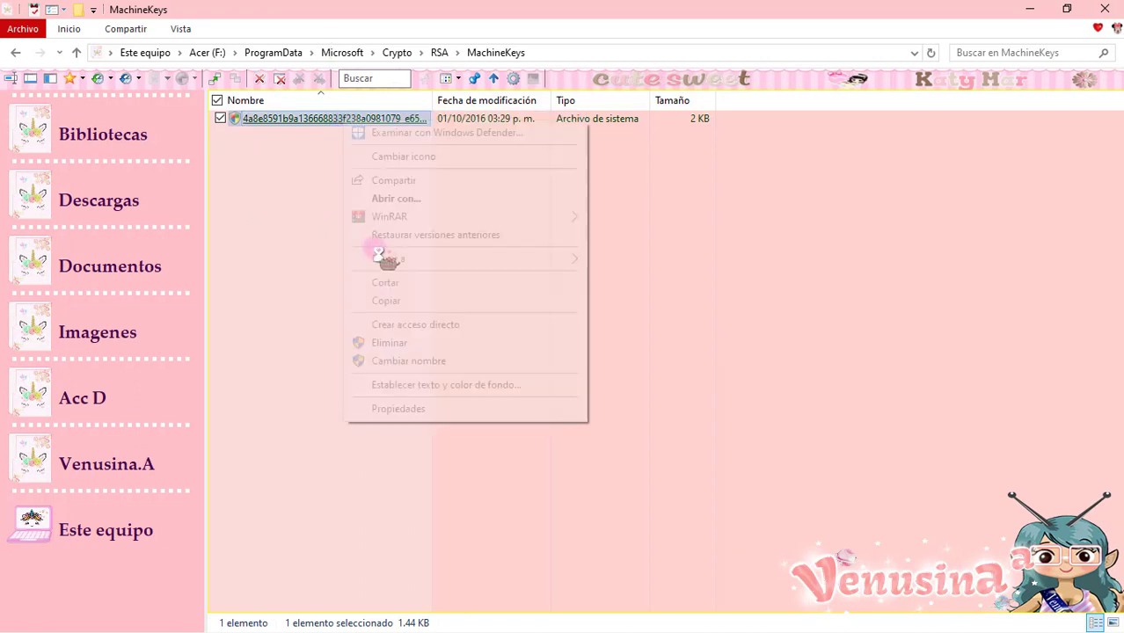
{"action": "left_click", "coordinate": [403, 410]}
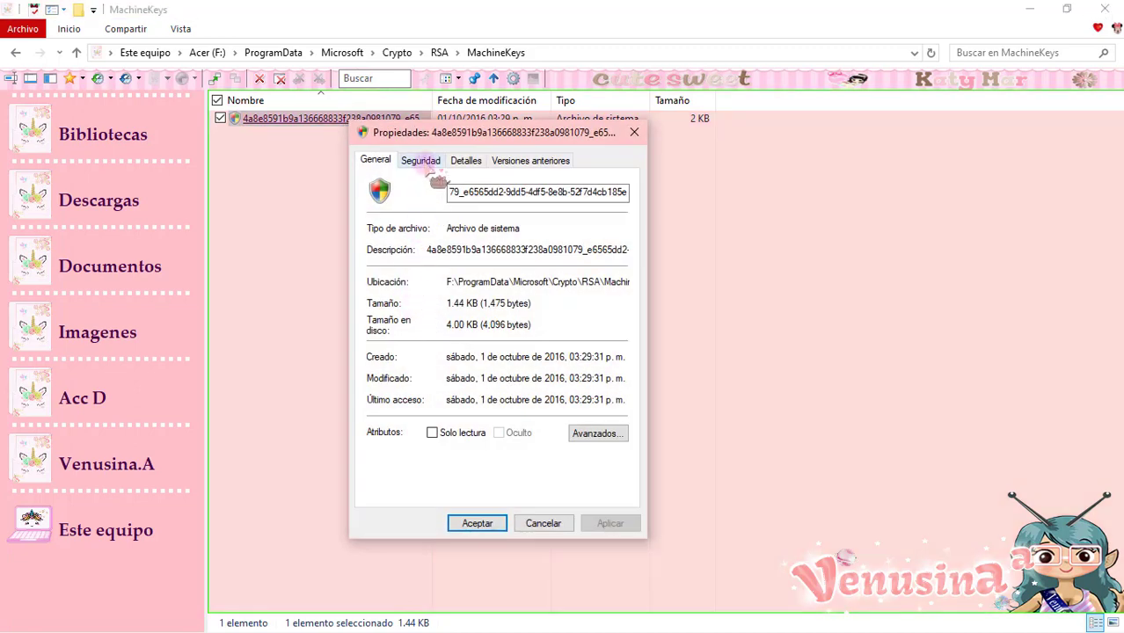
{"action": "left_click", "coordinate": [424, 161]}
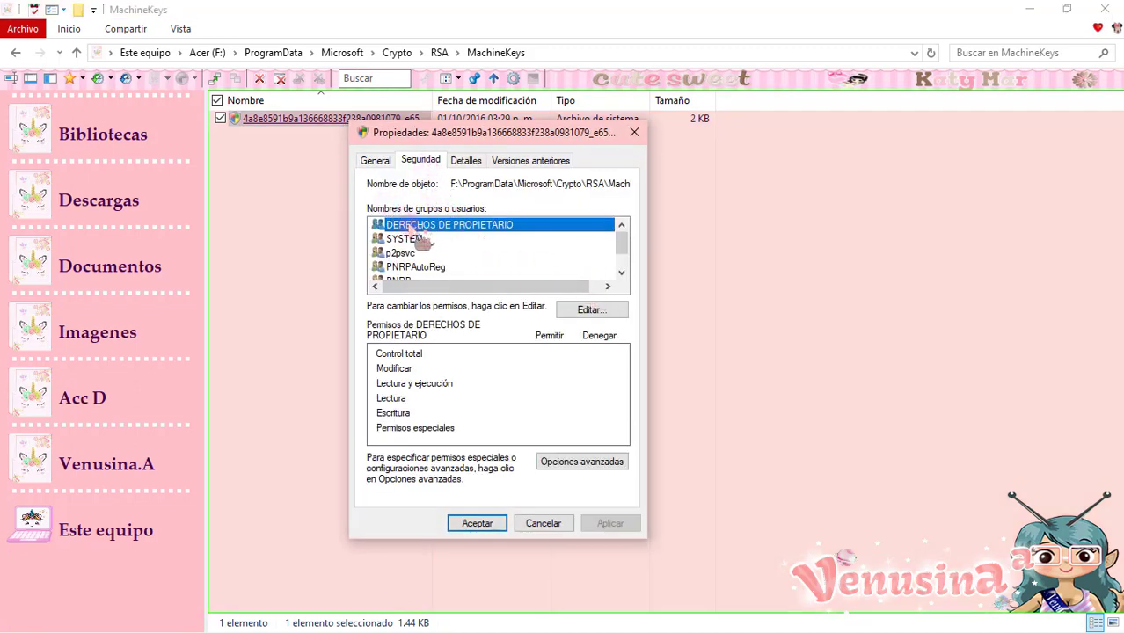
{"action": "left_click", "coordinate": [589, 315]}
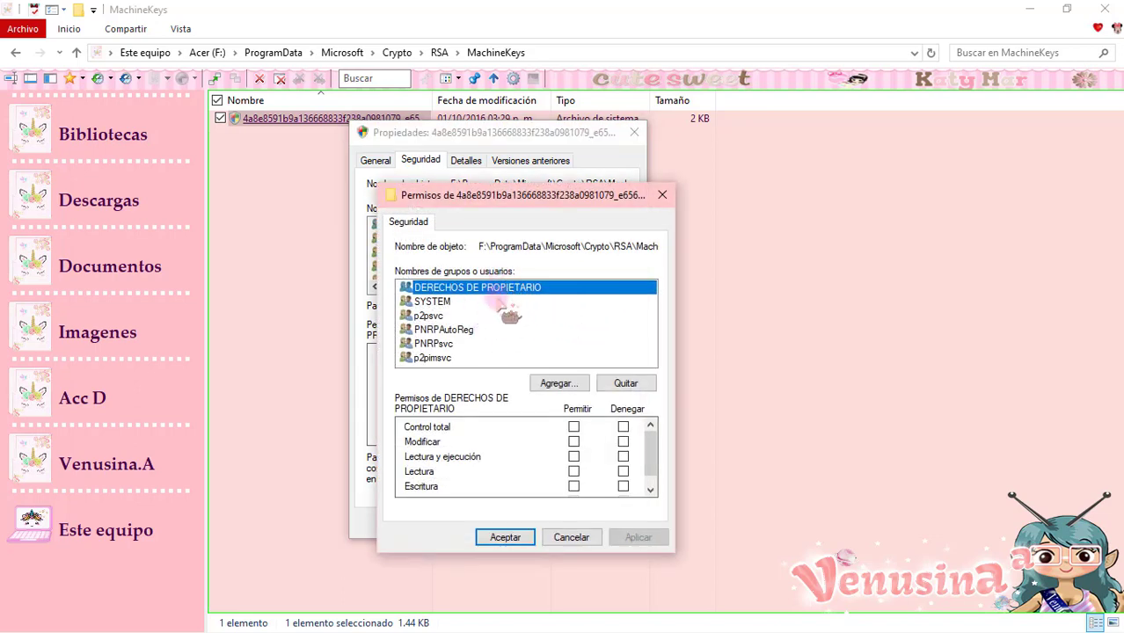
{"action": "left_click", "coordinate": [570, 385]}
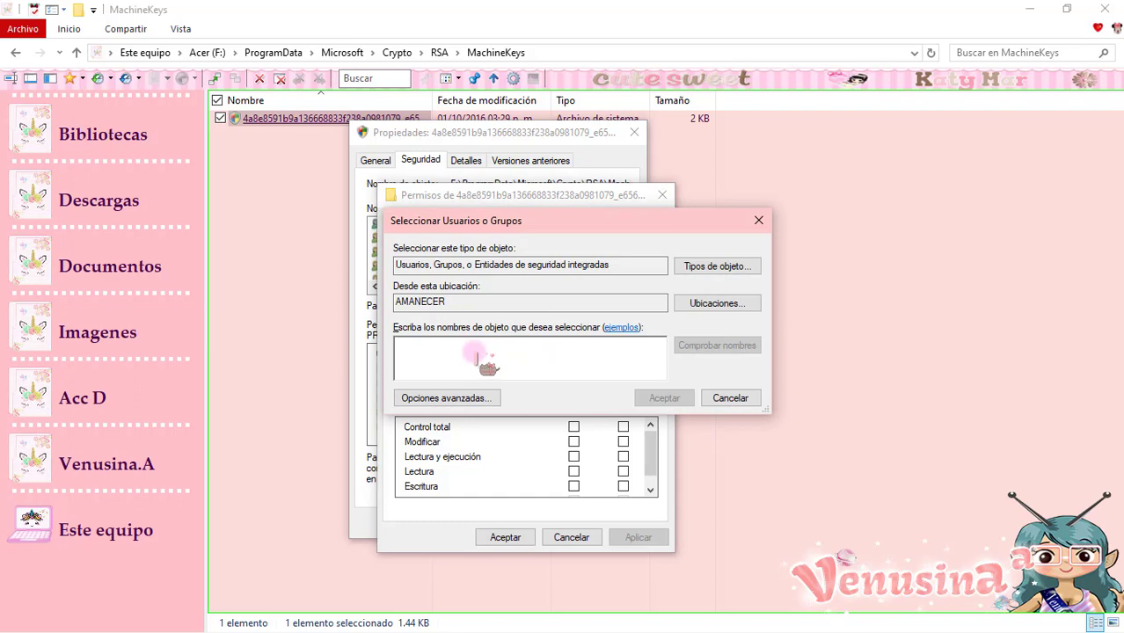
{"action": "right_click", "coordinate": [476, 355]}
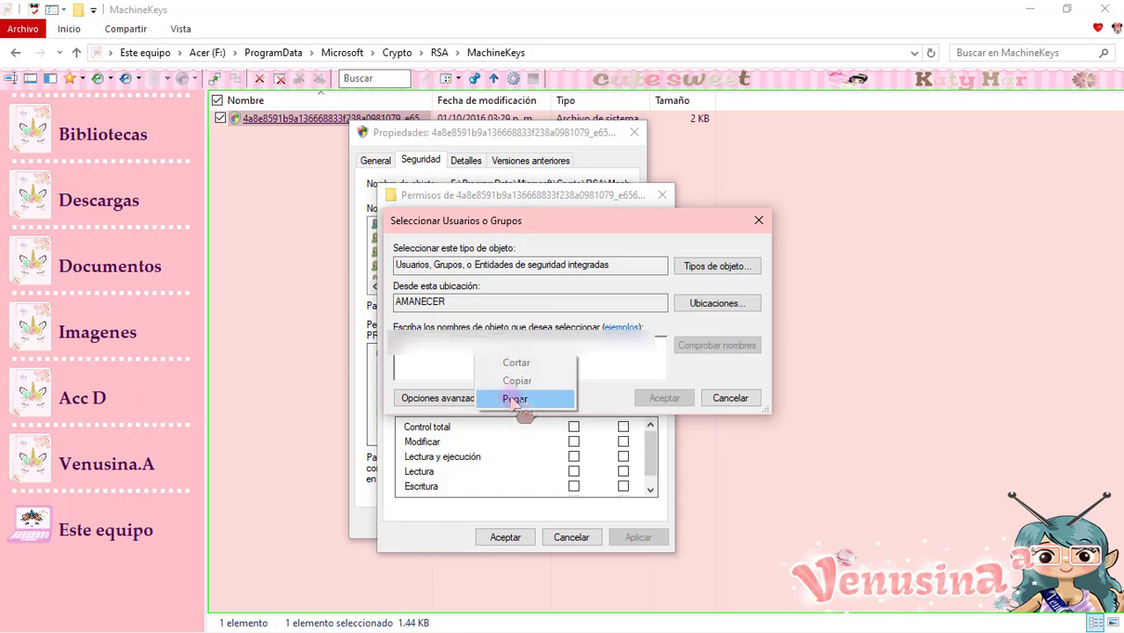
{"action": "left_click", "coordinate": [517, 394]}
{"action": "left_click", "coordinate": [661, 398]}
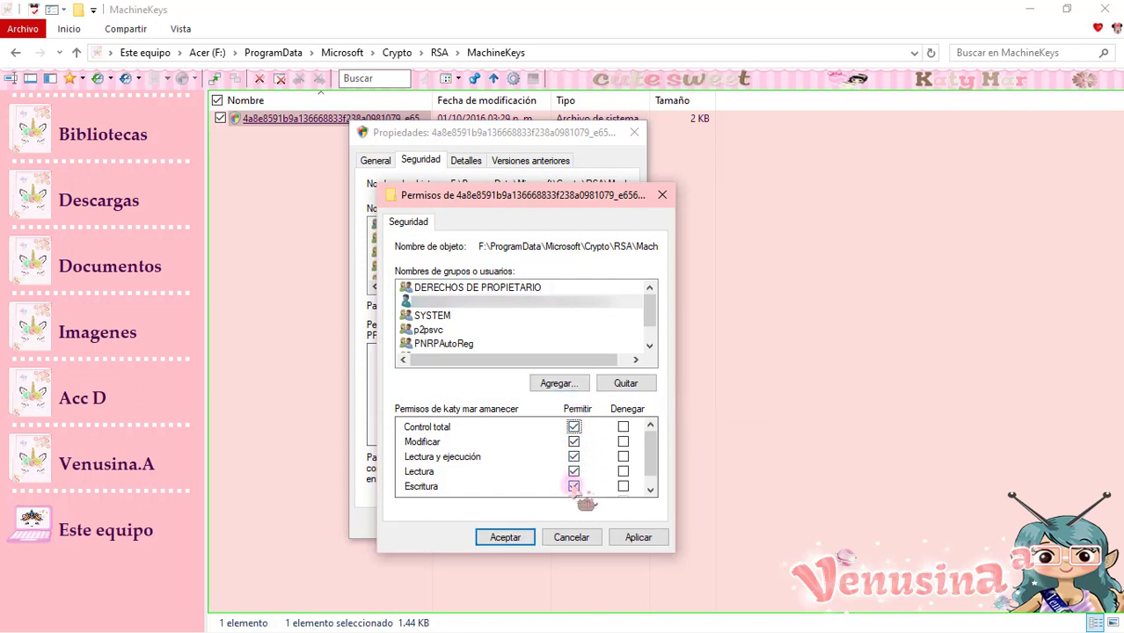
Step: Allow full control of the system file for the added account, apply the permissions and close its dialogs
{"action": "left_click", "coordinate": [640, 538]}
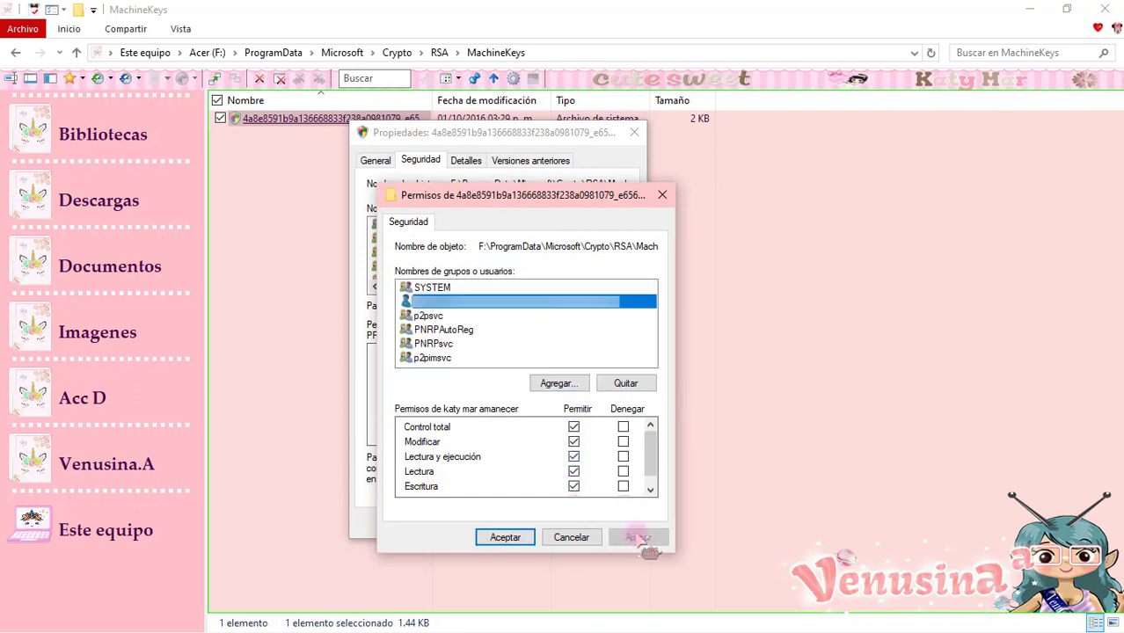
{"action": "left_click", "coordinate": [506, 537]}
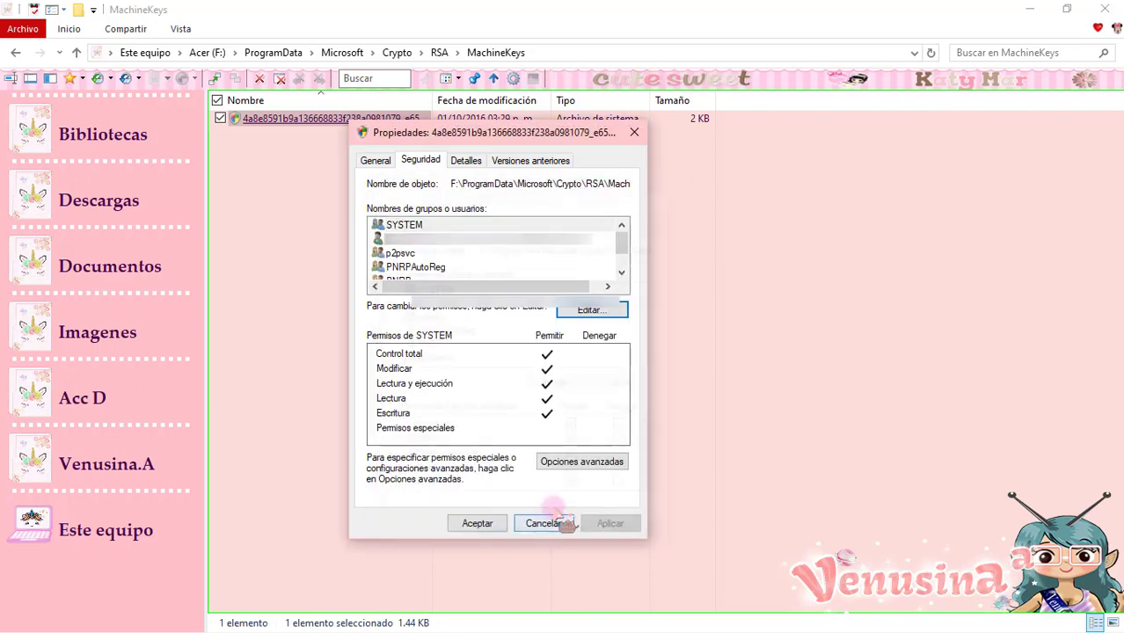
{"action": "left_click", "coordinate": [484, 525]}
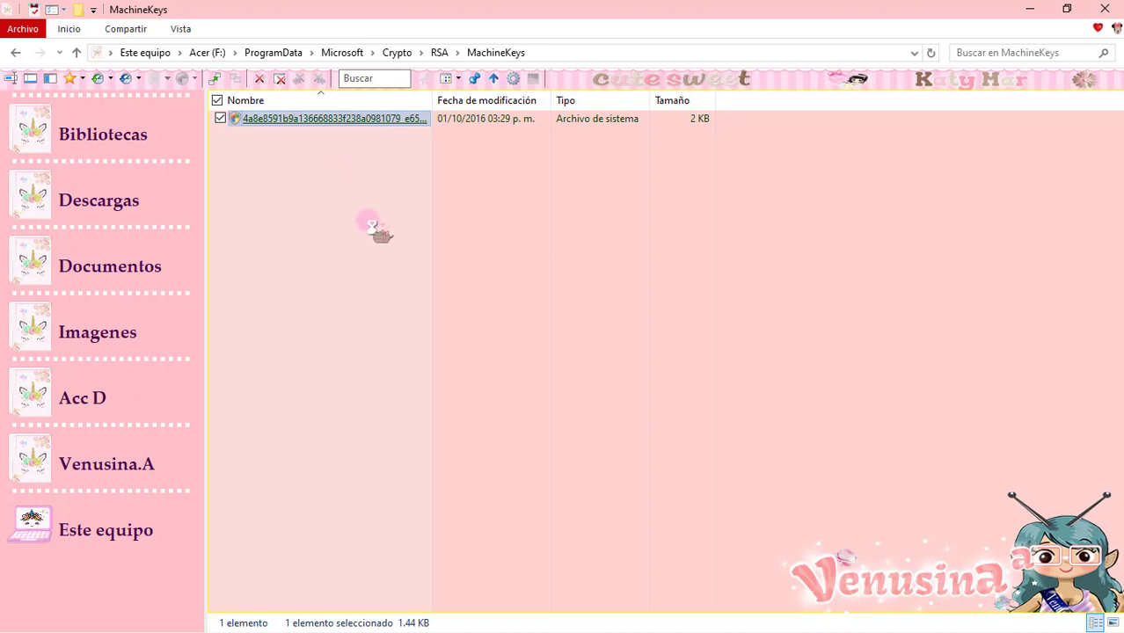
Step: Delete the system file in MachineKeys to the Recycle Bin, confirming both the deletion and the system file warning
{"action": "key", "text": "Menu"}
{"action": "left_click", "coordinate": [445, 341]}
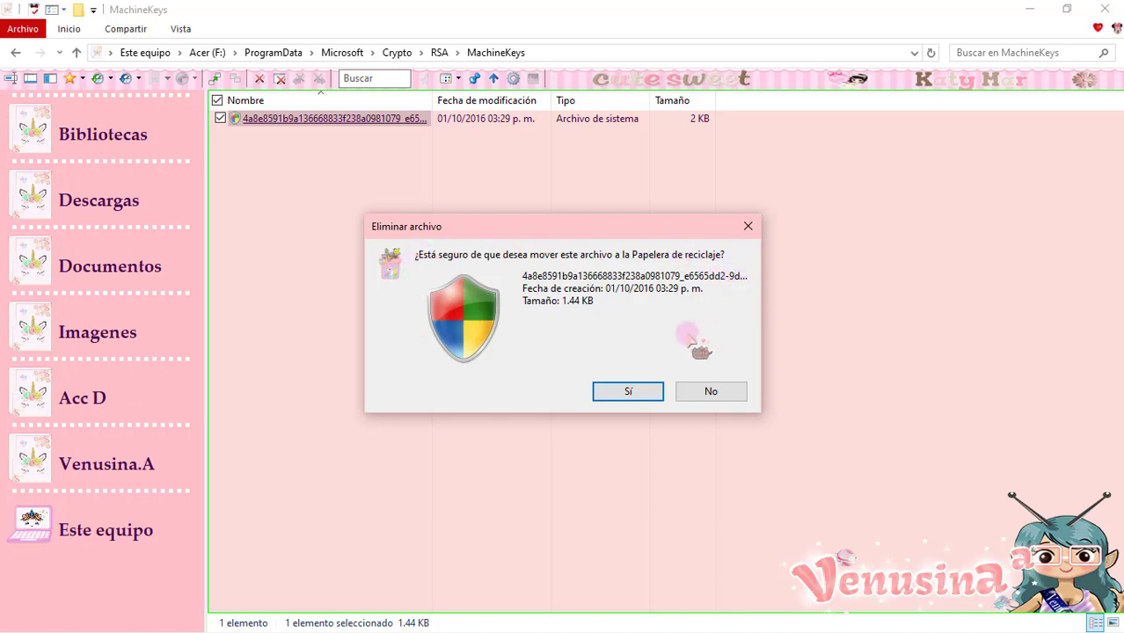
{"action": "left_click", "coordinate": [595, 394]}
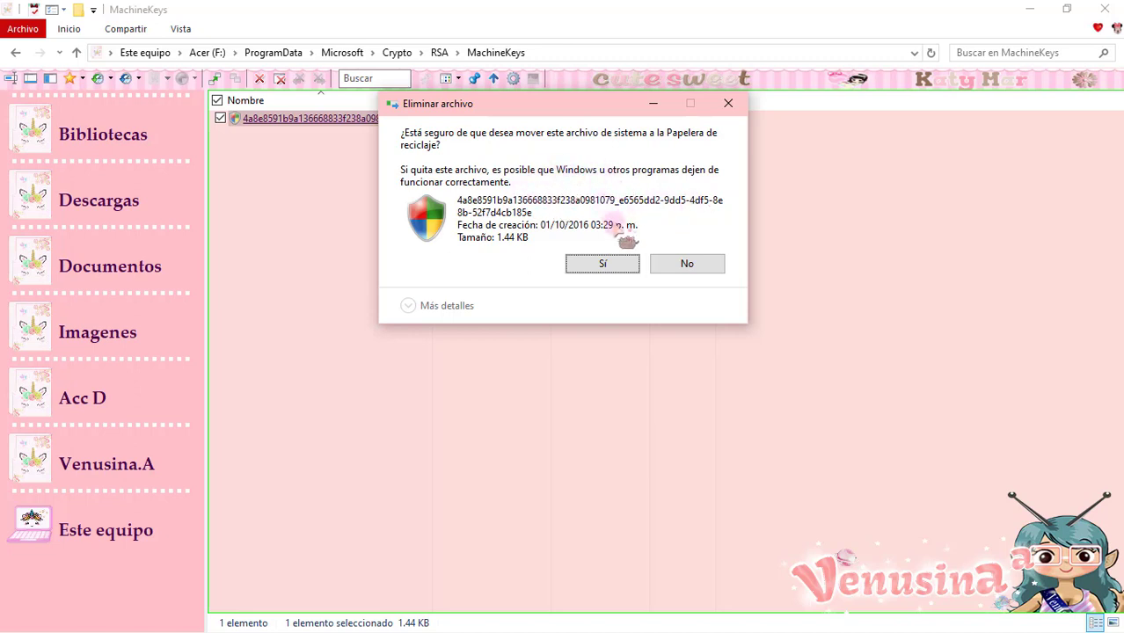
{"action": "left_click", "coordinate": [602, 265]}
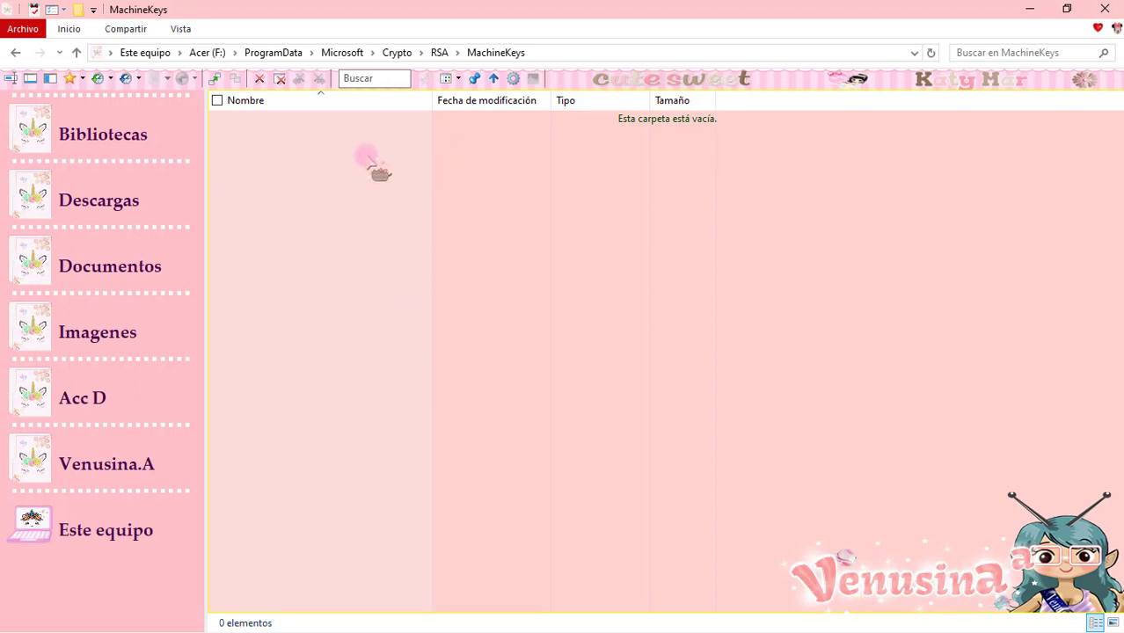
Step: Go up to the RSA folder and delete the MachineKeys folder inside it
{"action": "left_click", "coordinate": [439, 52]}
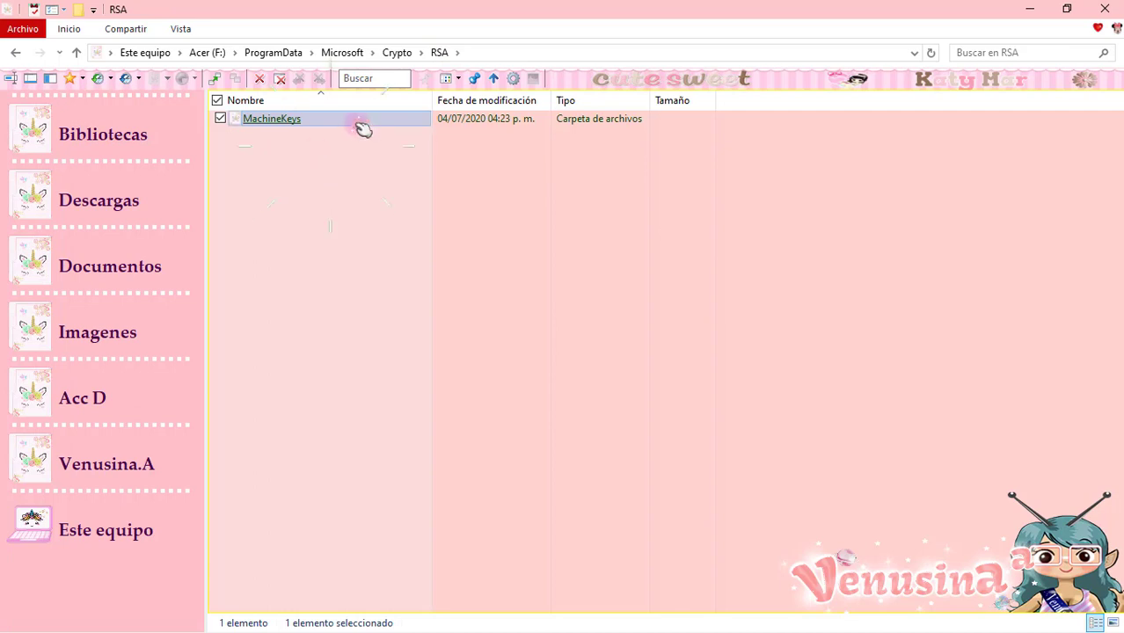
{"action": "right_click", "coordinate": [356, 123]}
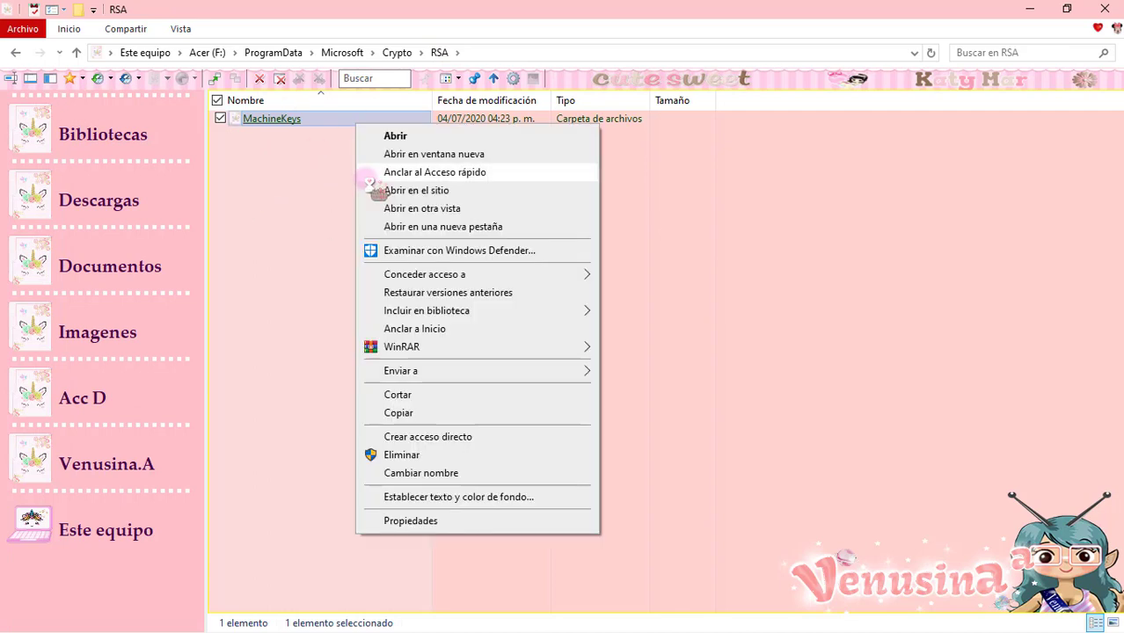
{"action": "left_click", "coordinate": [403, 458]}
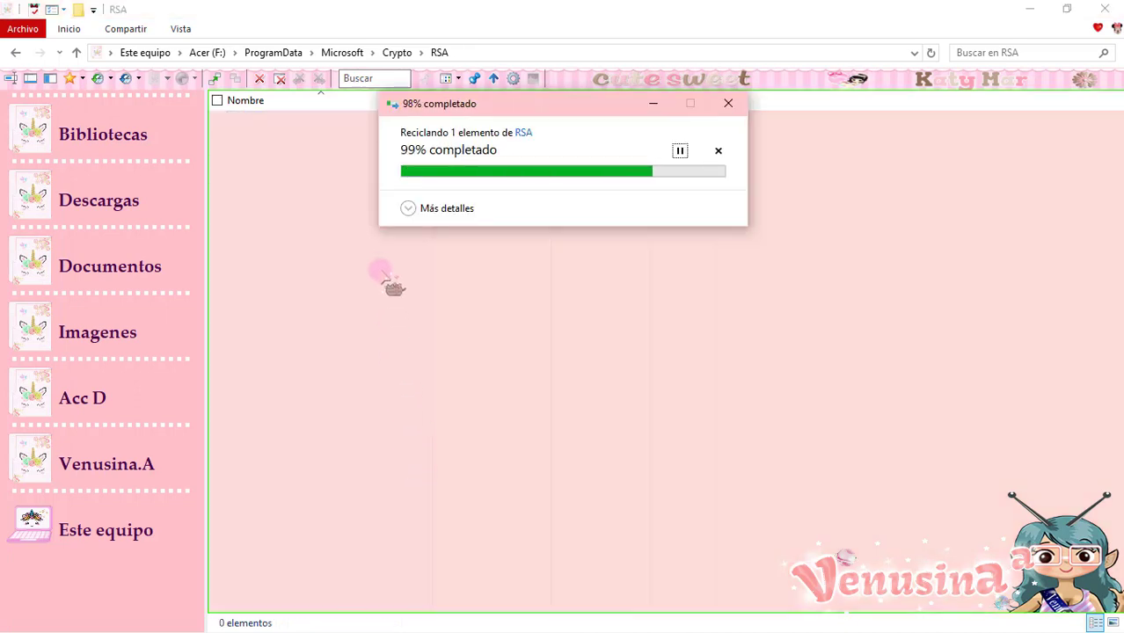
Step: Go up to the Crypto folder and delete the RSA folder inside it
{"action": "left_click", "coordinate": [397, 52]}
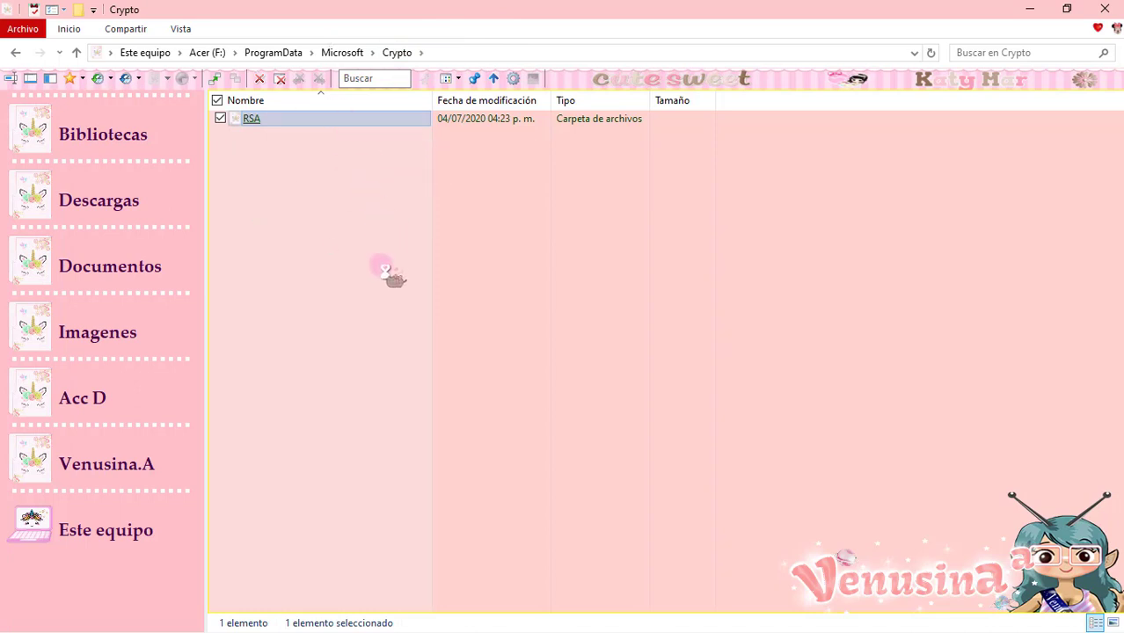
{"action": "key", "text": "shift+F10"}
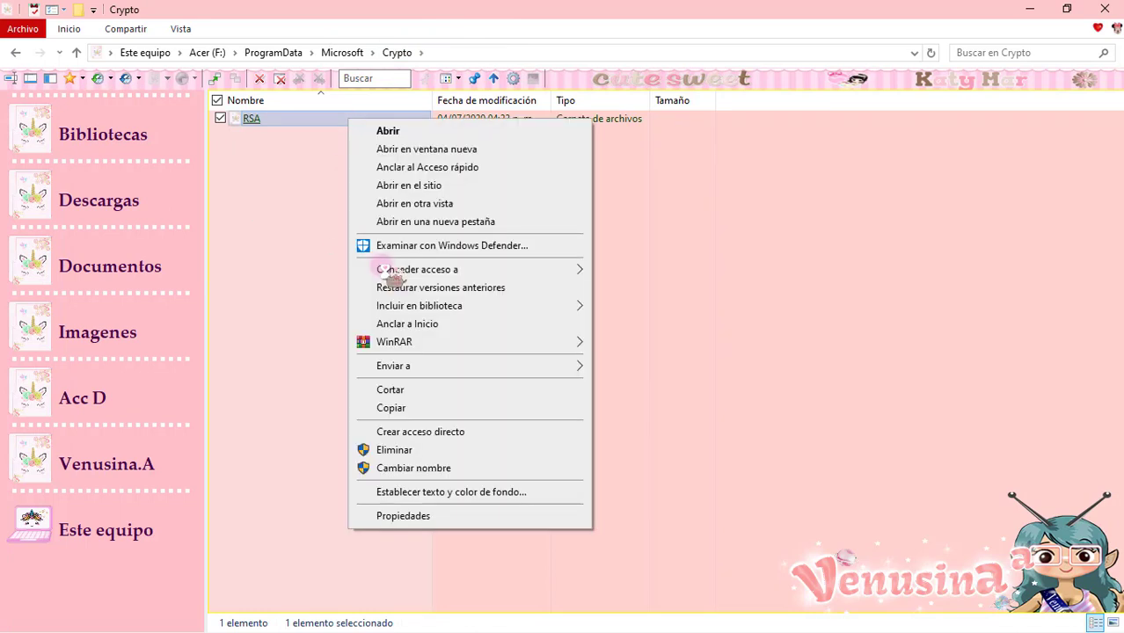
{"action": "left_click", "coordinate": [394, 450]}
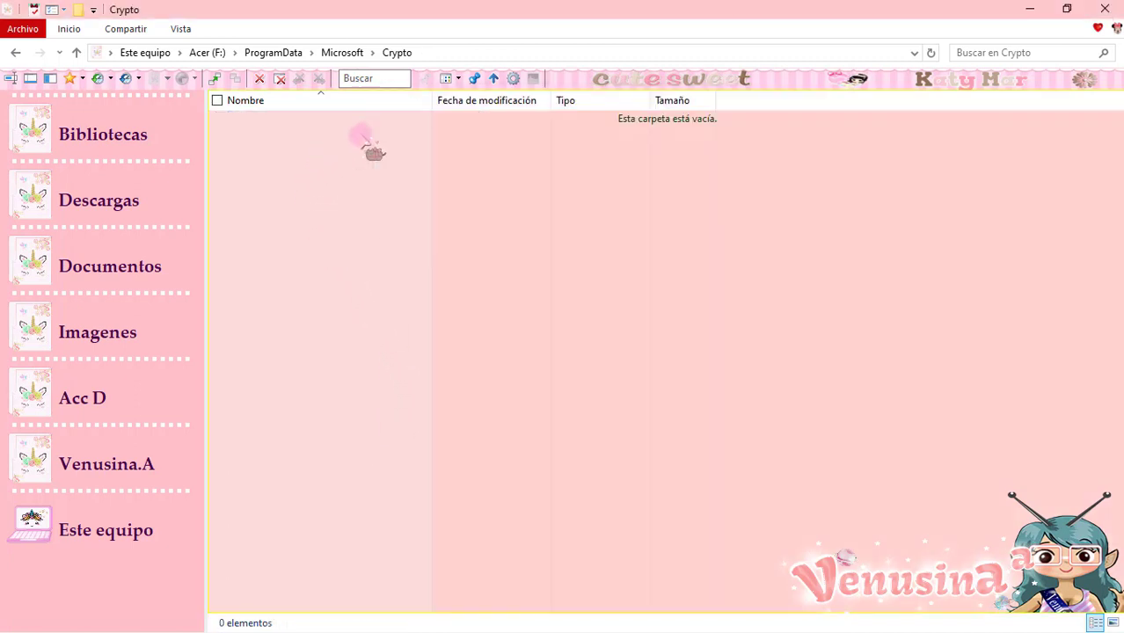
Step: Go up to the Microsoft folder in ProgramData and delete the Crypto folder
{"action": "left_click", "coordinate": [343, 52]}
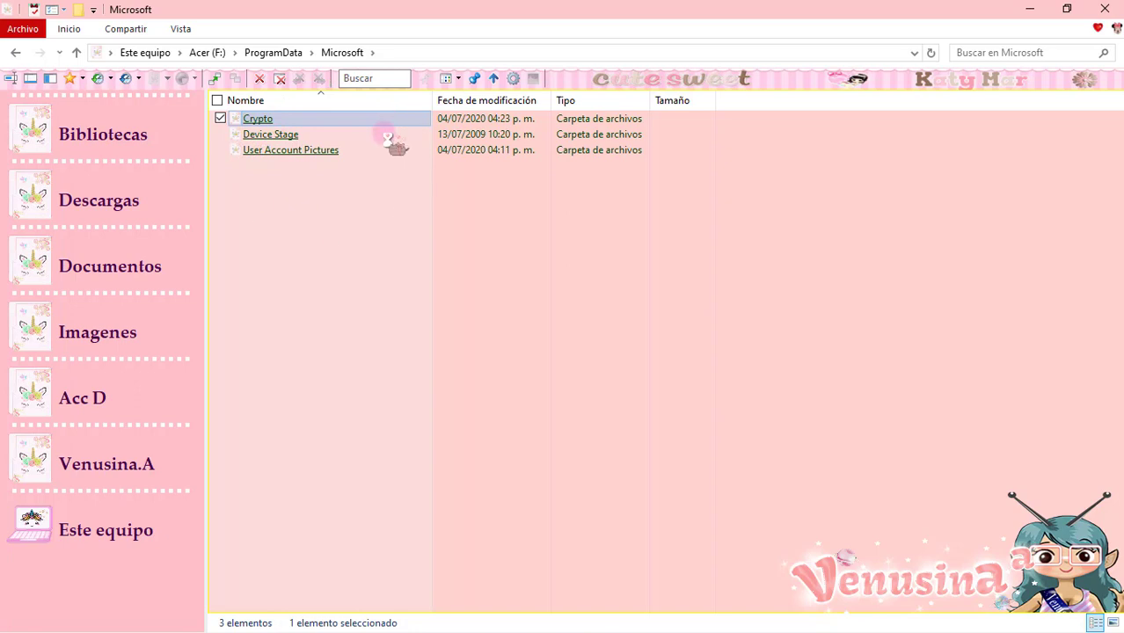
{"action": "key", "text": "Menu"}
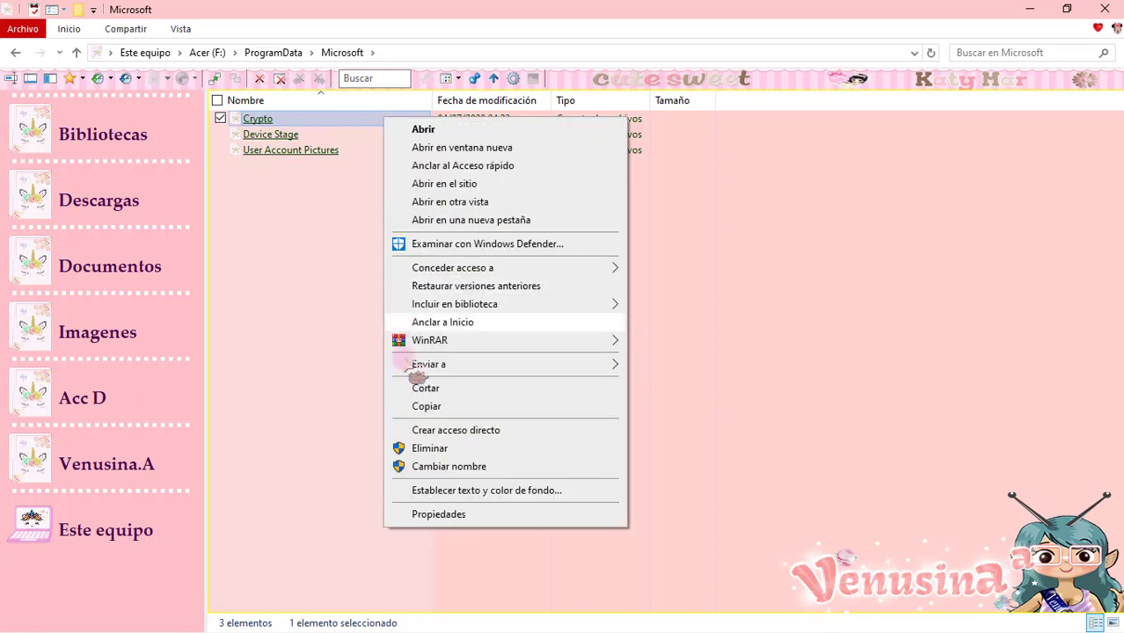
{"action": "left_click", "coordinate": [431, 451]}
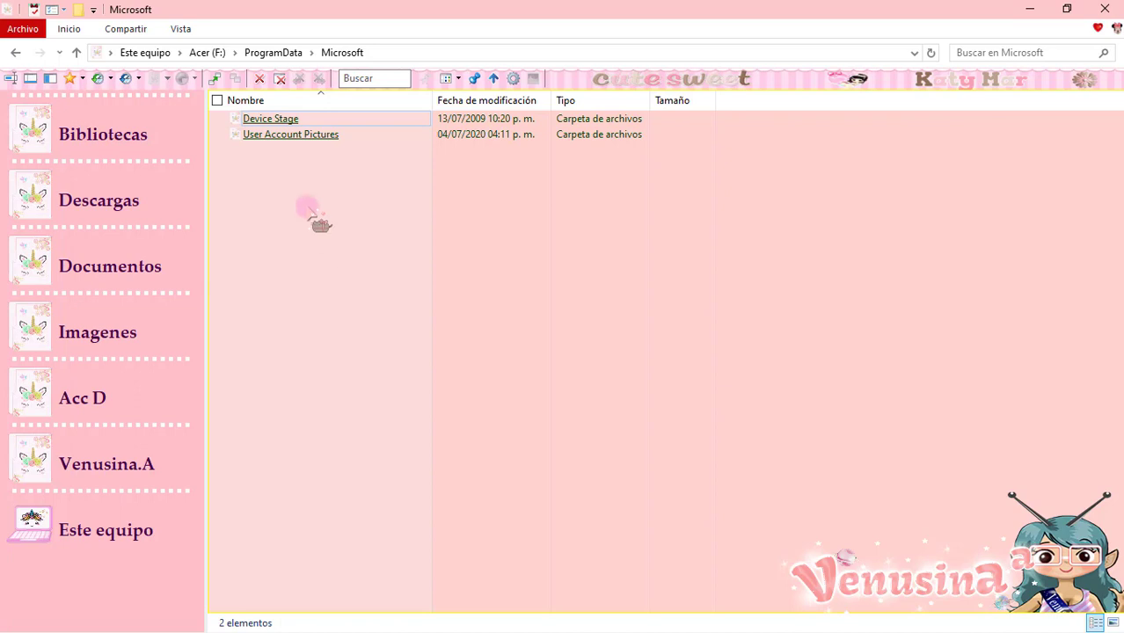
Step: Try to delete the Device Stage folder in Microsoft and cancel at the access dialog
{"action": "left_click", "coordinate": [297, 120]}
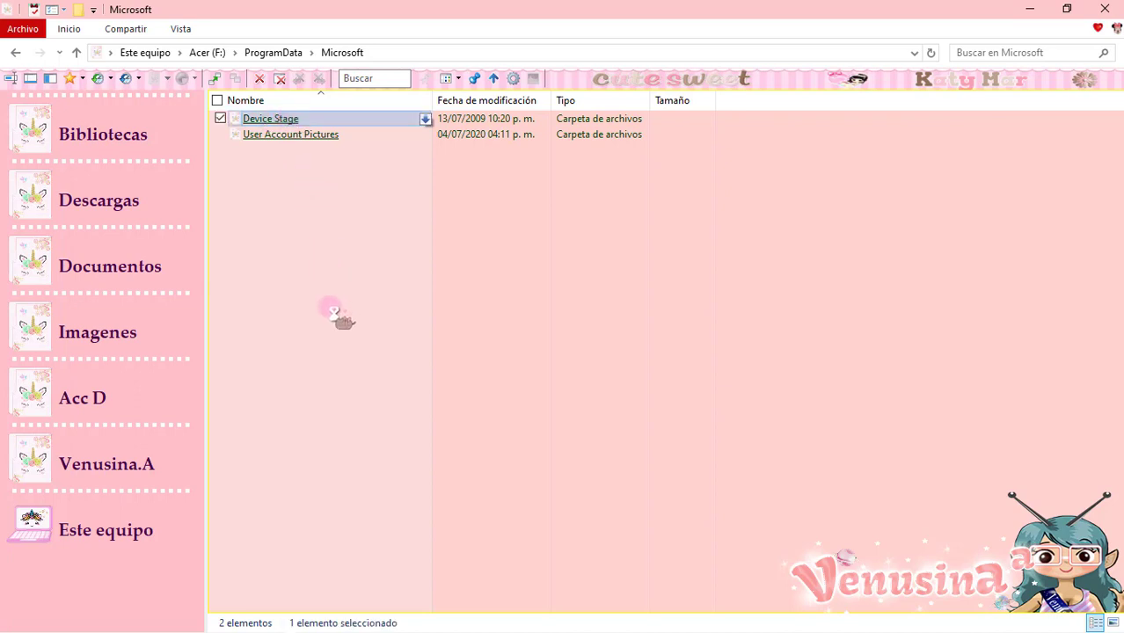
{"action": "key", "text": "shift+F10"}
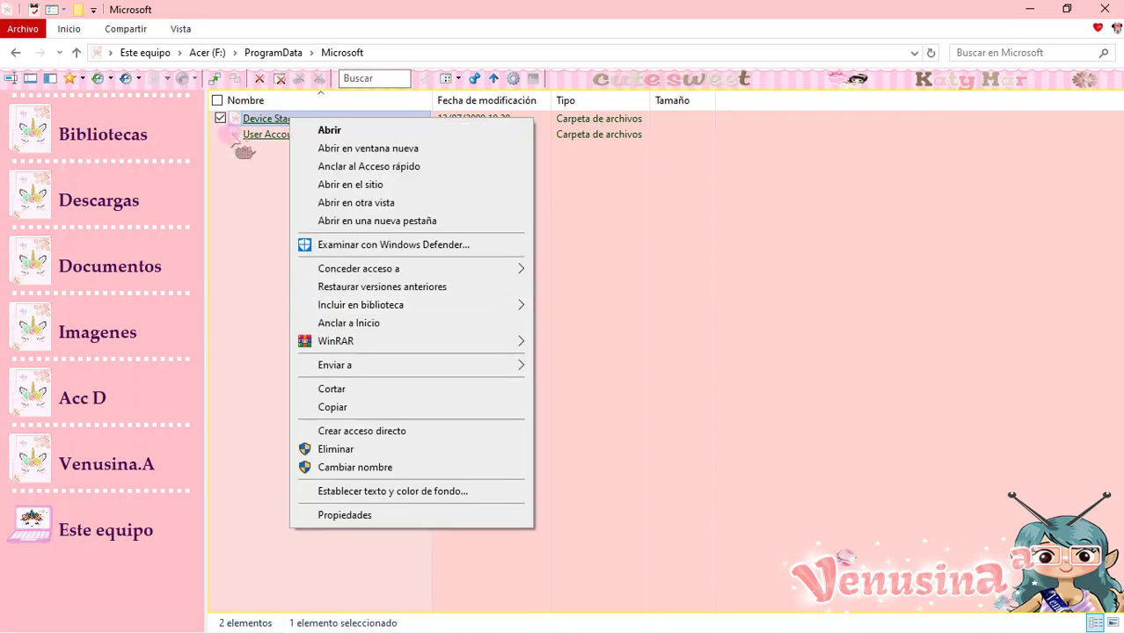
{"action": "left_click", "coordinate": [336, 450]}
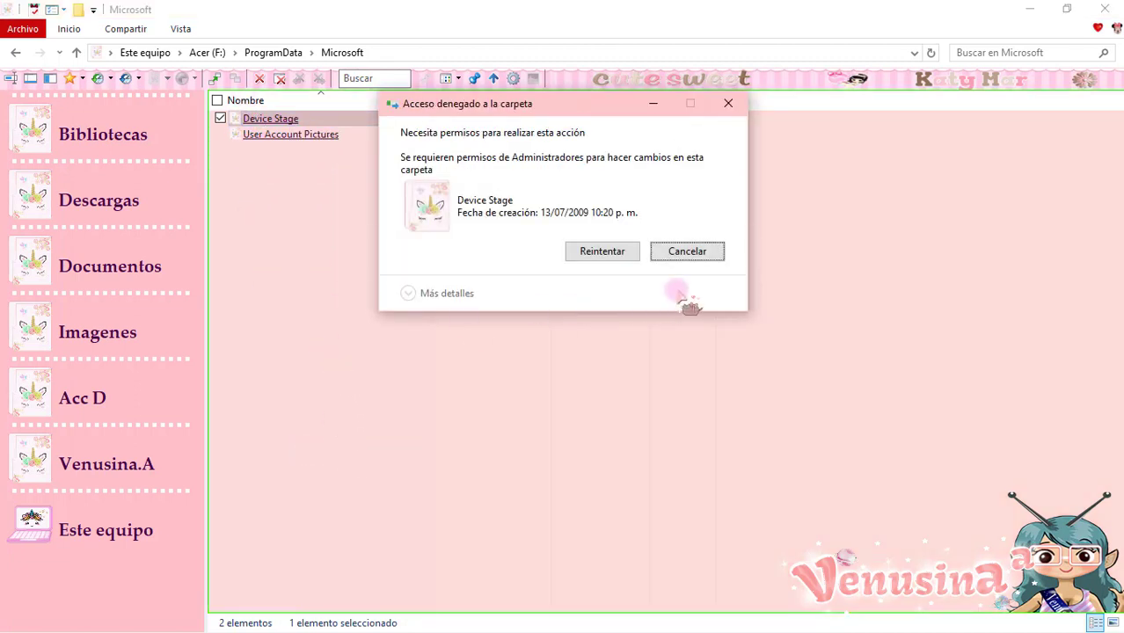
{"action": "left_click", "coordinate": [679, 265]}
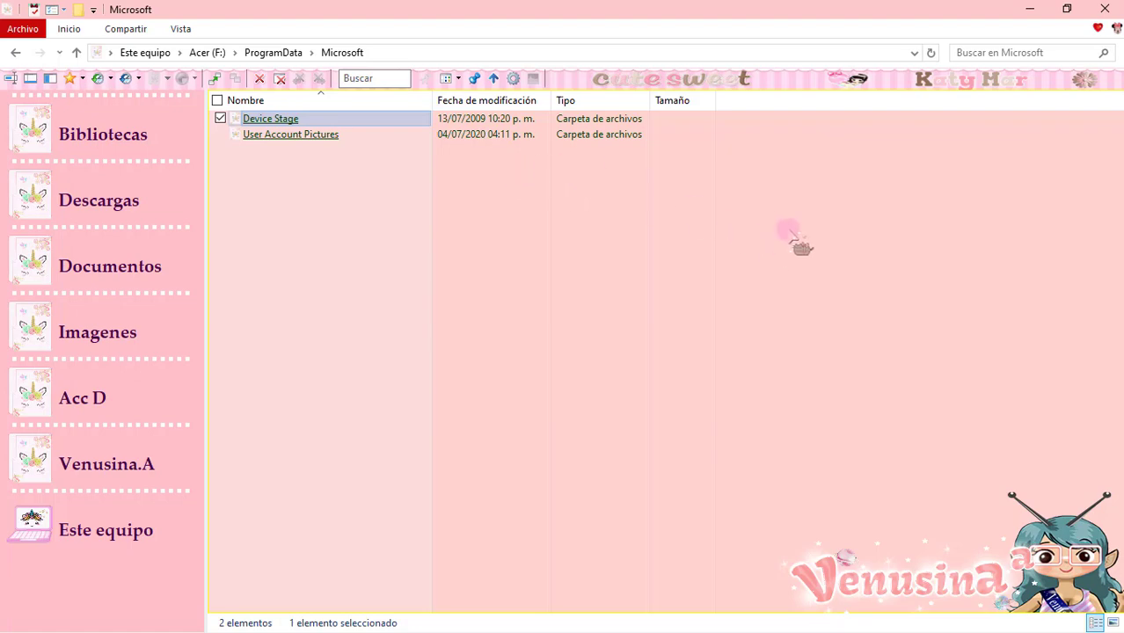
Step: Minimize the Microsoft folder window to get to the desktop
{"action": "left_click", "coordinate": [1029, 10]}
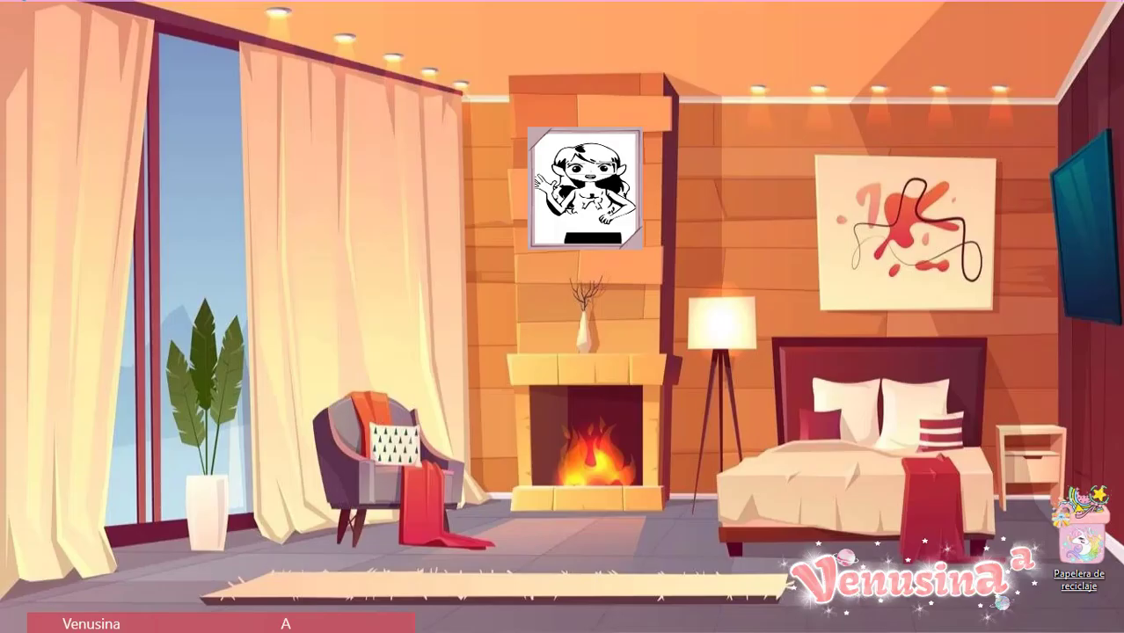